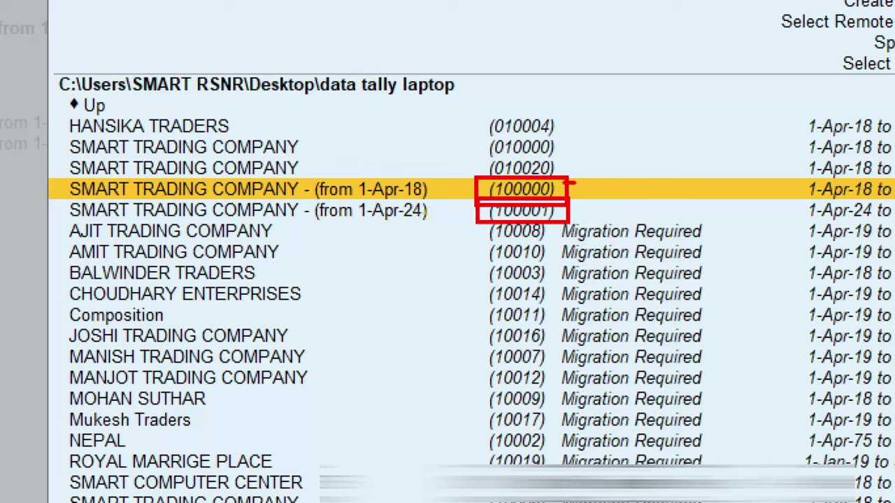
pyautogui.moveTo(570, 185); pyautogui.dragTo(633, 161)
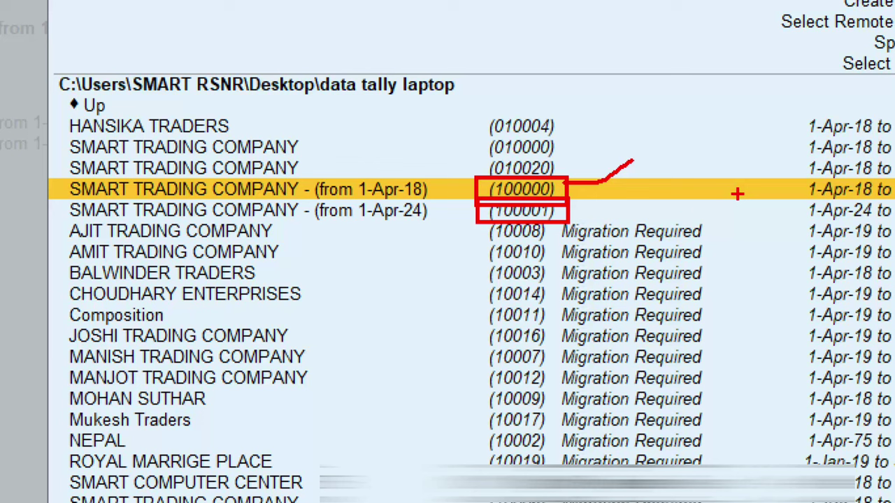
pyautogui.moveTo(306, 186); pyautogui.dragTo(375, 142)
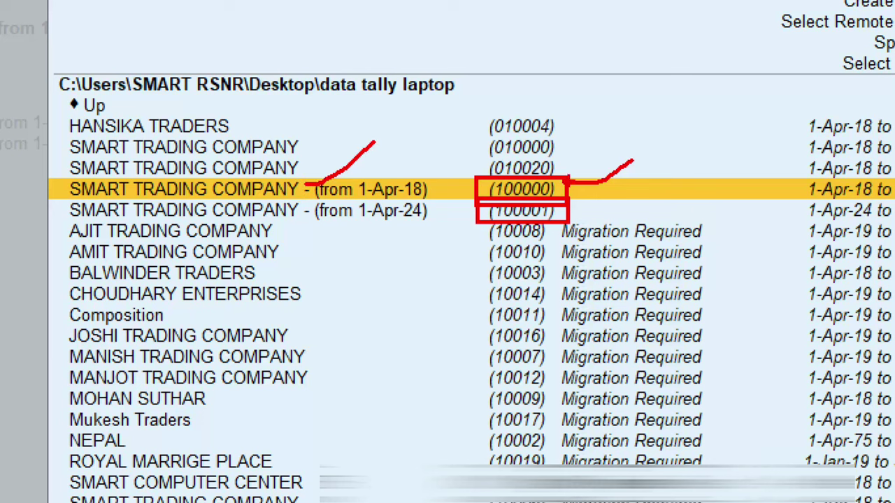
pyautogui.moveTo(557, 165); pyautogui.dragTo(623, 126)
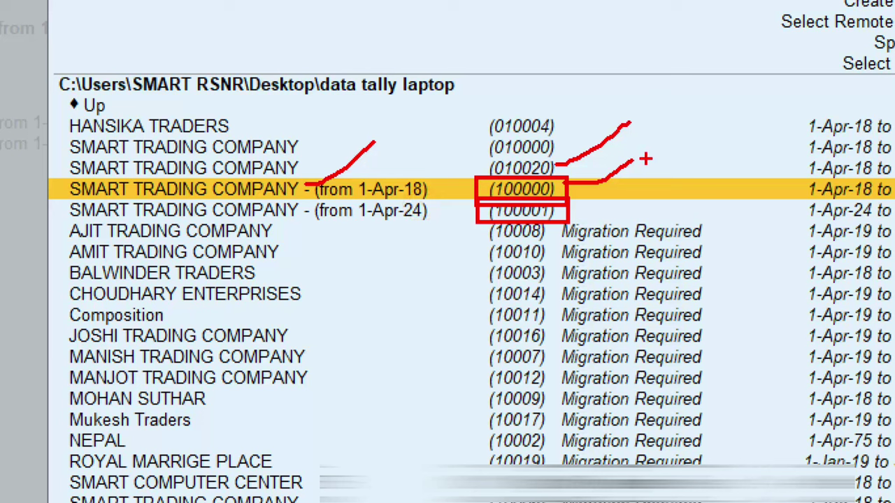
pyautogui.moveTo(554, 190)
pyautogui.mouseDown()
pyautogui.moveTo(629, 184)
pyautogui.moveTo(629, 167)
pyautogui.mouseUp()
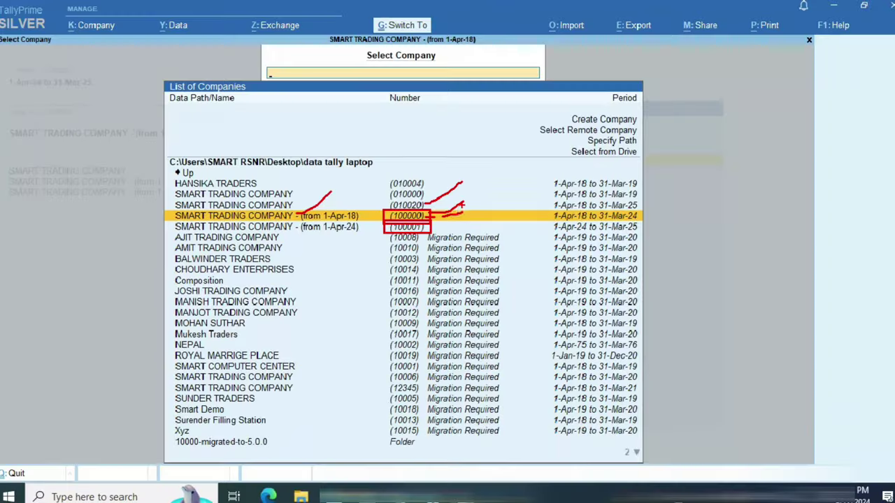
pyautogui.click(630, 189)
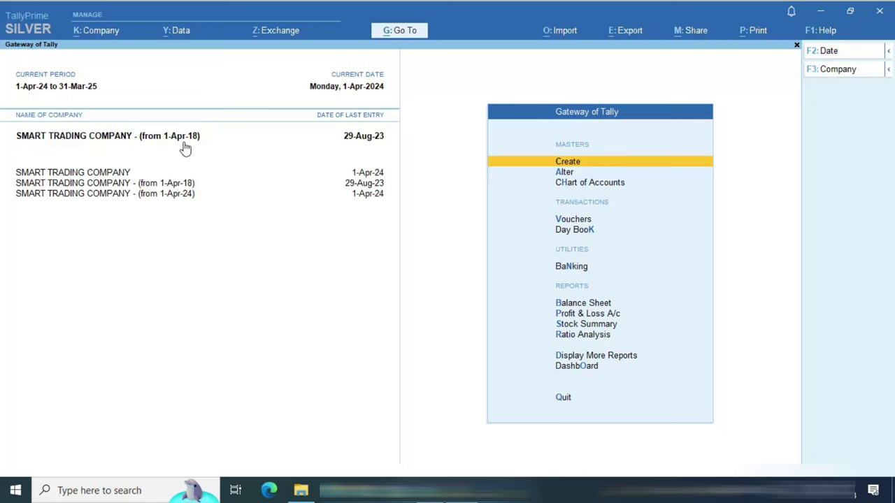
# - Start a company data backup and keep C:\ as the backup destination path
pyautogui.click(179, 31)
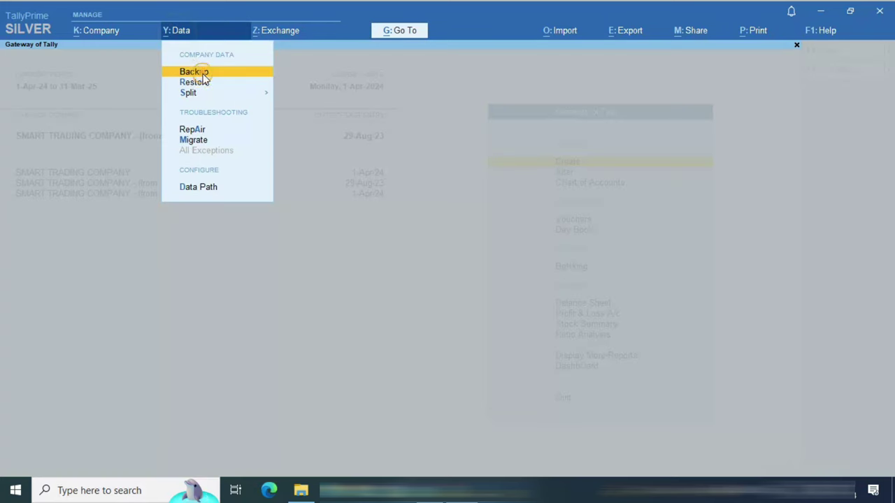
pyautogui.click(198, 71)
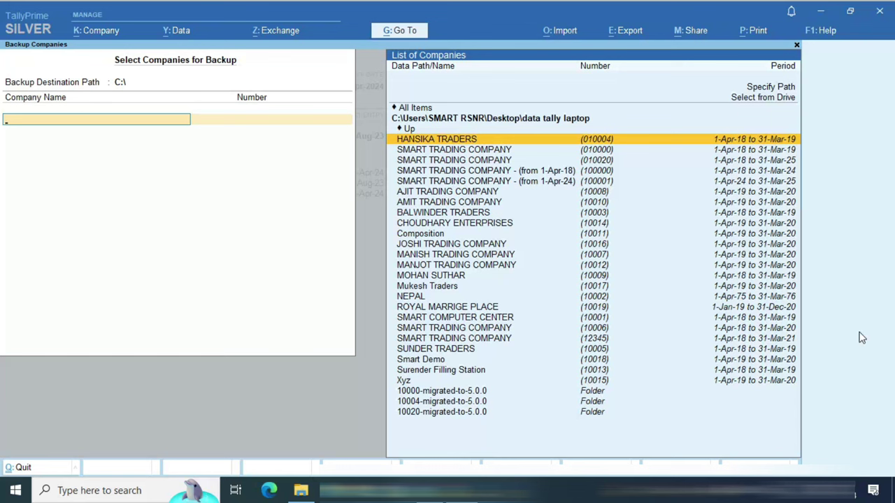
pyautogui.press('BackSpace')
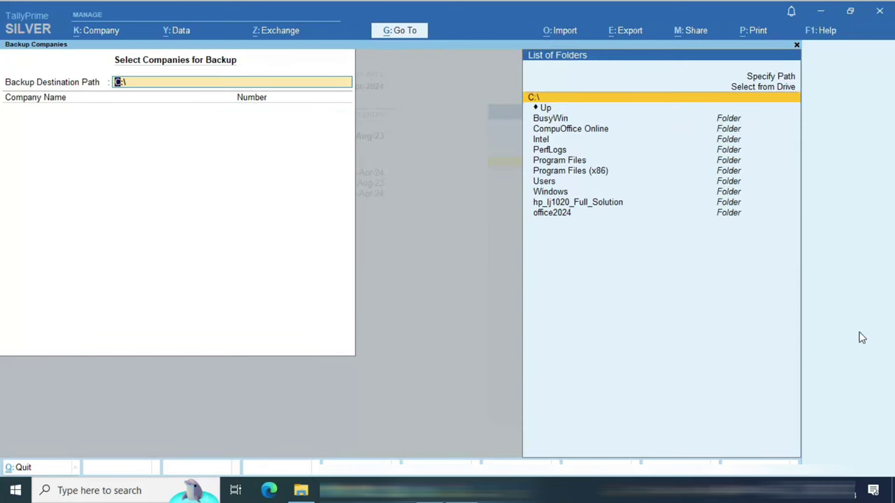
pyautogui.press('Up')
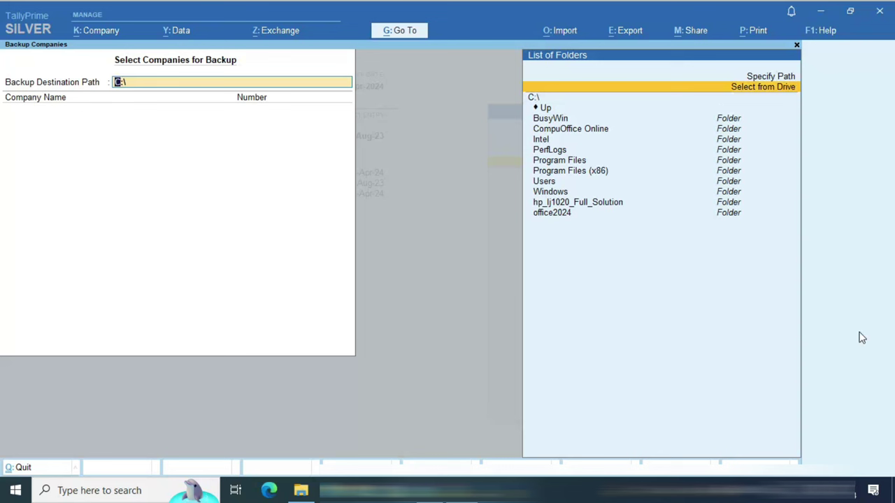
pyautogui.press('Up')
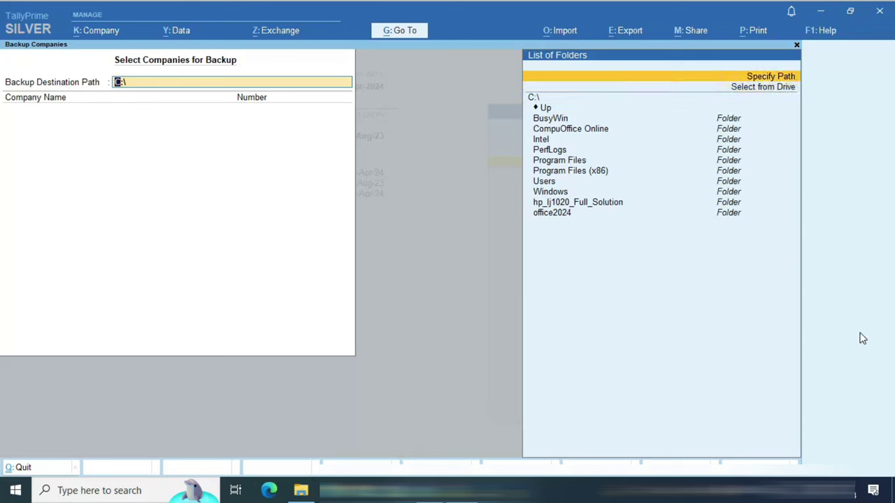
pyautogui.press('Down')
pyautogui.press('Down')
pyautogui.press('Down')
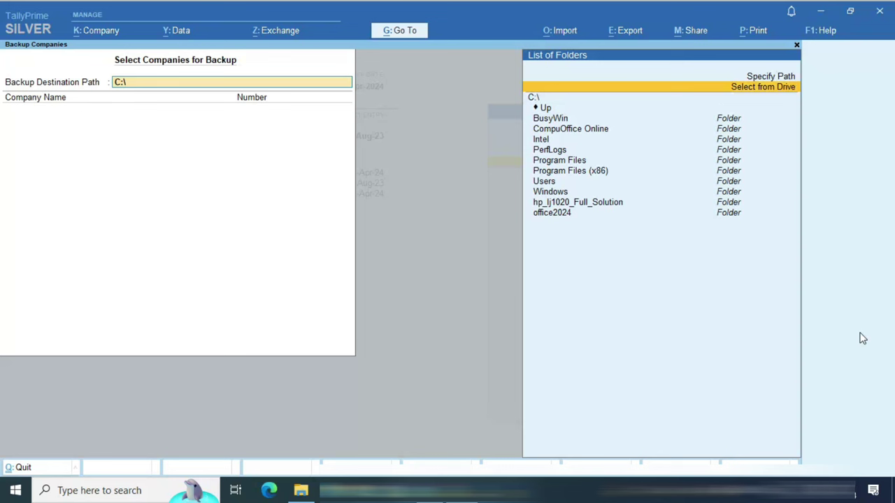
pyautogui.press('Up')
pyautogui.press('Return')
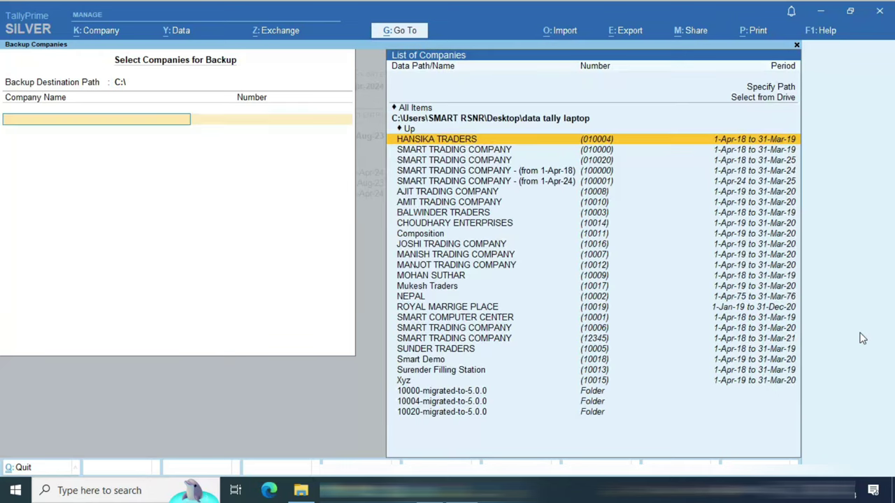
# - Try to back up SMART TRADING COMPANY - (from 1-Apr-18), number 100000, to C:\
pyautogui.press('Down')
pyautogui.press('Down')
pyautogui.press('Down')
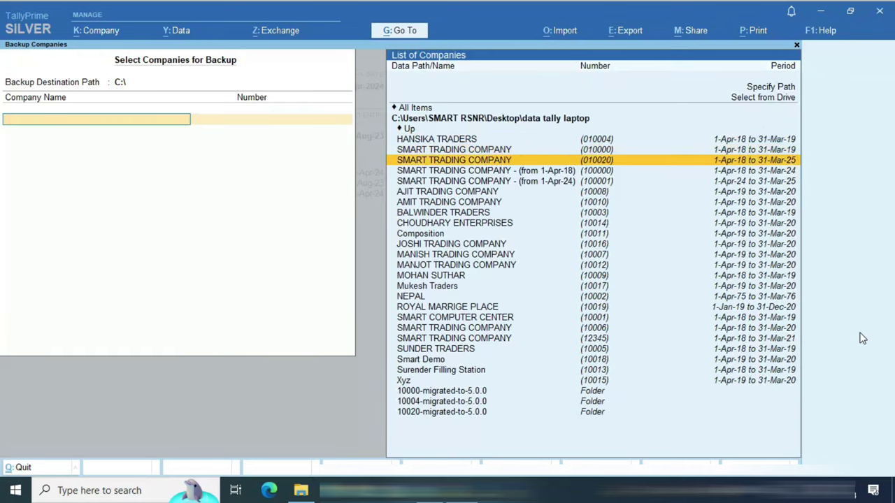
pyautogui.press('Return')
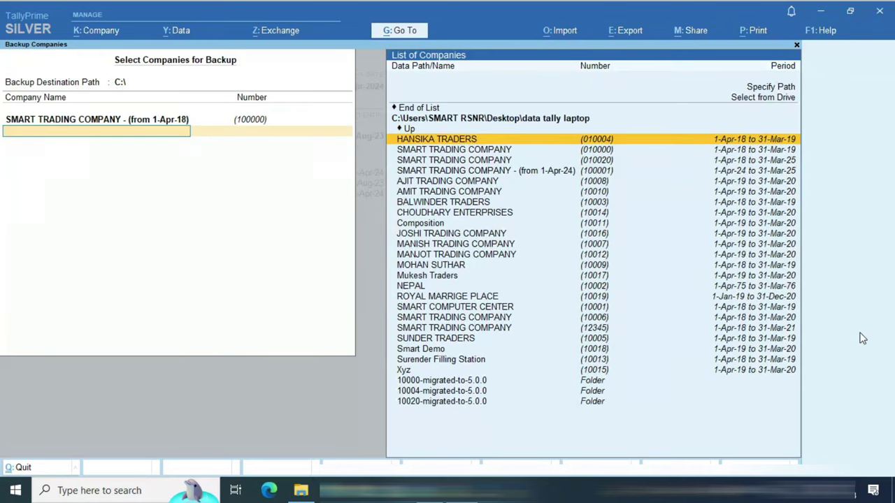
pyautogui.press('Up')
pyautogui.press('Up')
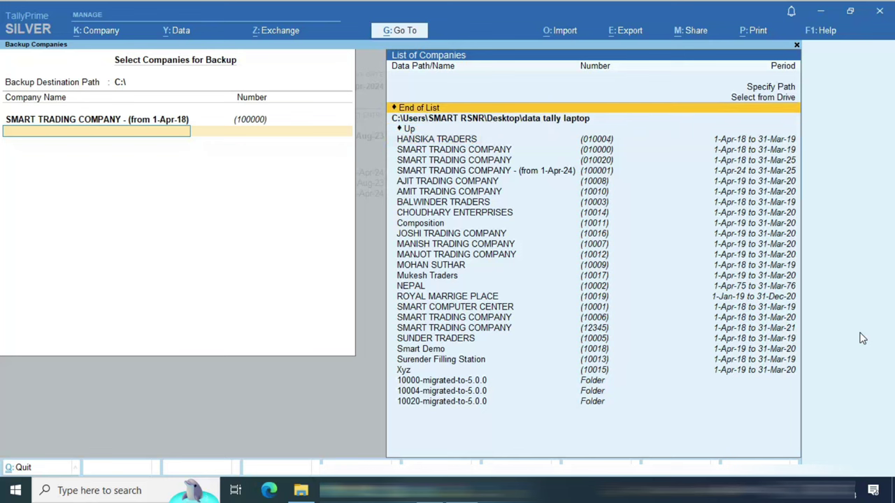
pyautogui.press('Return')
pyautogui.press('y')
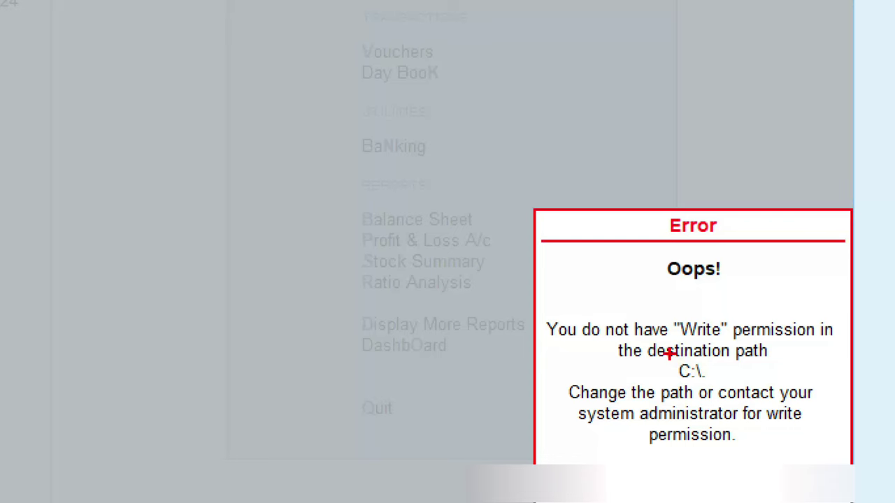
pyautogui.moveTo(669, 355); pyautogui.dragTo(719, 384)
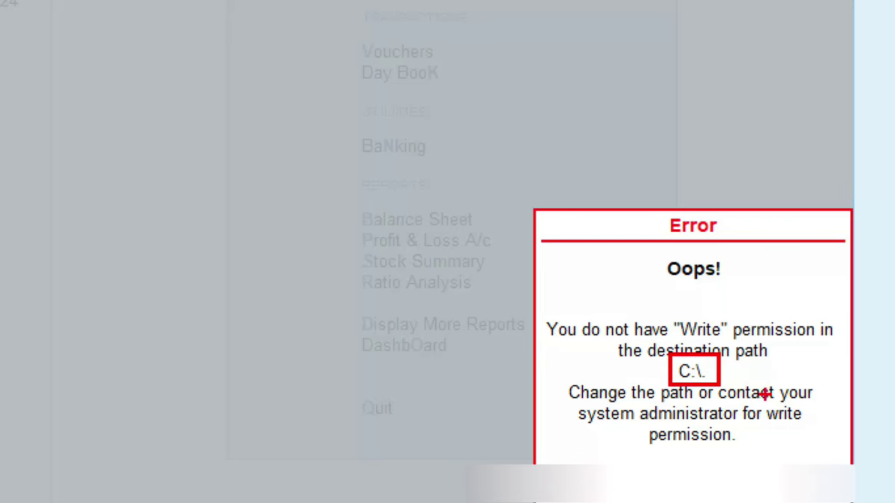
pyautogui.press('Escape')
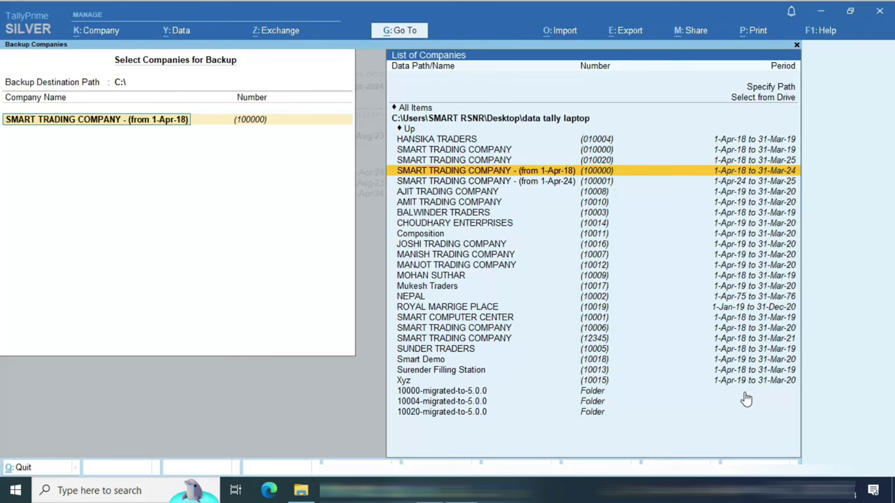
pyautogui.press('Up')
pyautogui.press('Up')
pyautogui.press('Up')
pyautogui.press('Up')
pyautogui.press('Up')
pyautogui.press('Up')
pyautogui.press('Return')
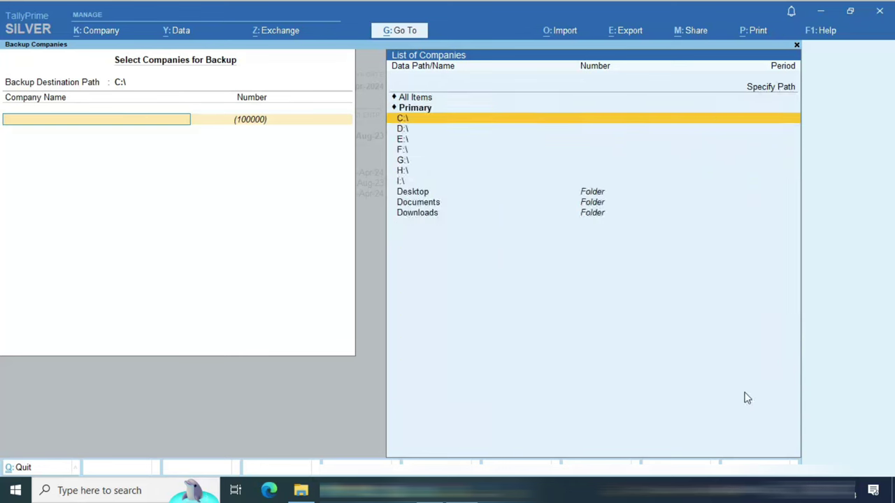
pyautogui.press('Escape')
# - Browse the backup destination path from the drive list to the data tally laptop folder on the Desktop
pyautogui.press('BackSpace')
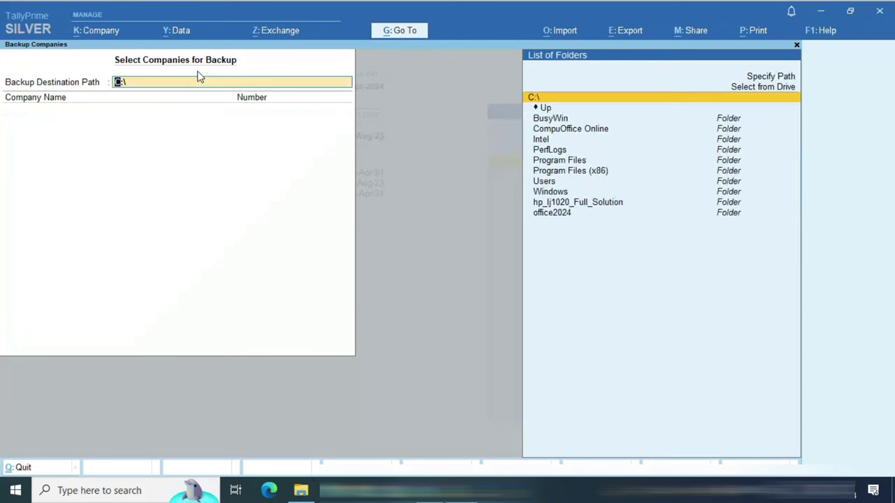
pyautogui.press('Up')
pyautogui.press('Return')
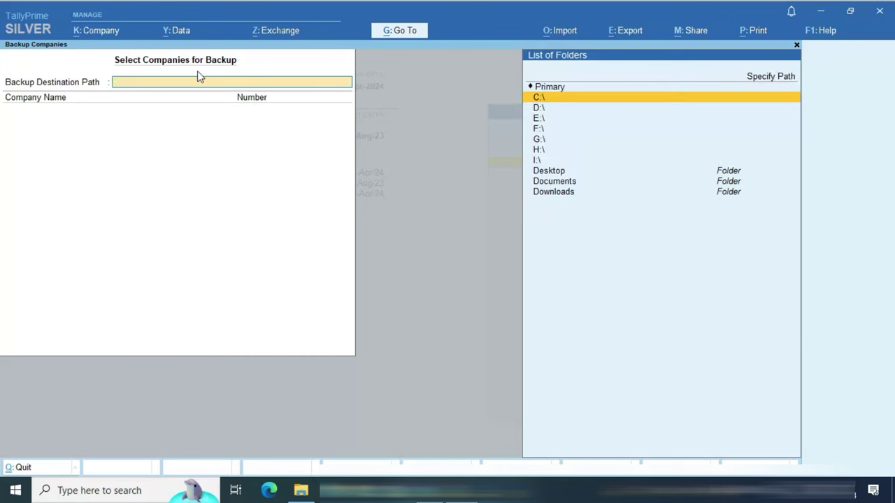
pyautogui.press('Down')
pyautogui.press('Down')
pyautogui.press('Down')
pyautogui.press('Down')
pyautogui.press('Down')
pyautogui.press('Down')
pyautogui.press('Down')
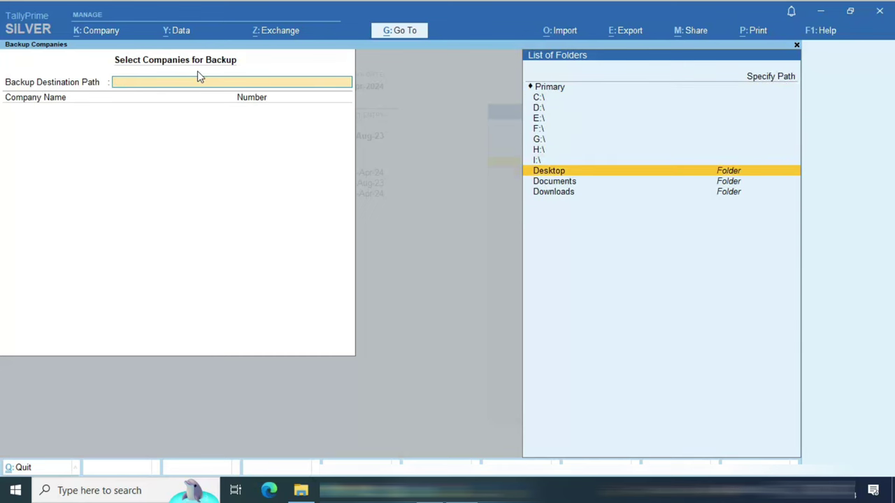
pyautogui.press('Return')
pyautogui.press('Down')
pyautogui.press('Down')
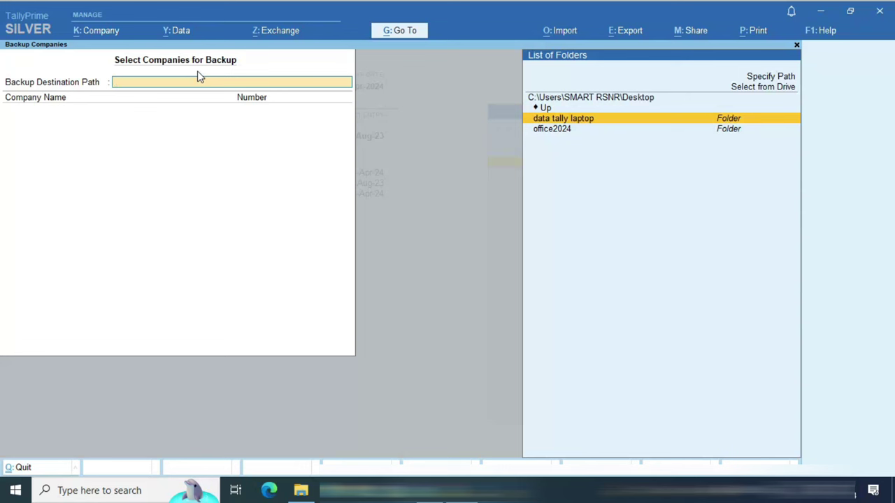
pyautogui.press('Return')
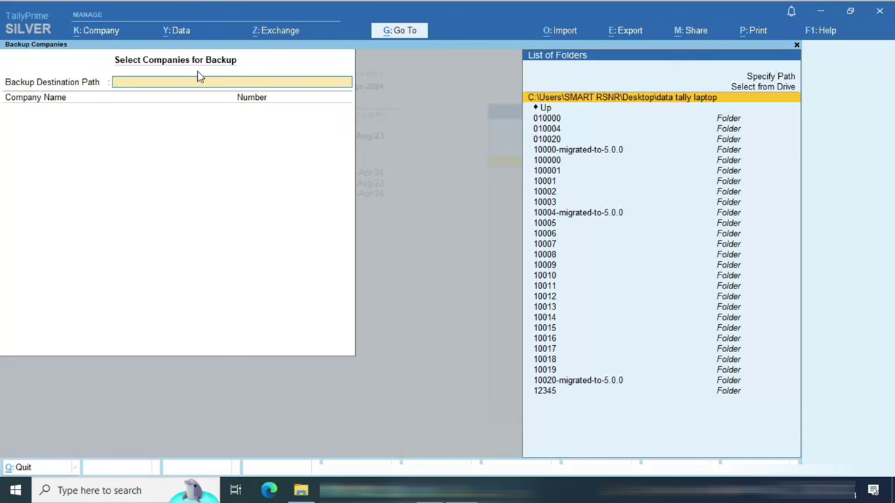
# - Set the backup destination path to the 100000 folder inside data tally laptop
pyautogui.press('Down')
pyautogui.press('Down')
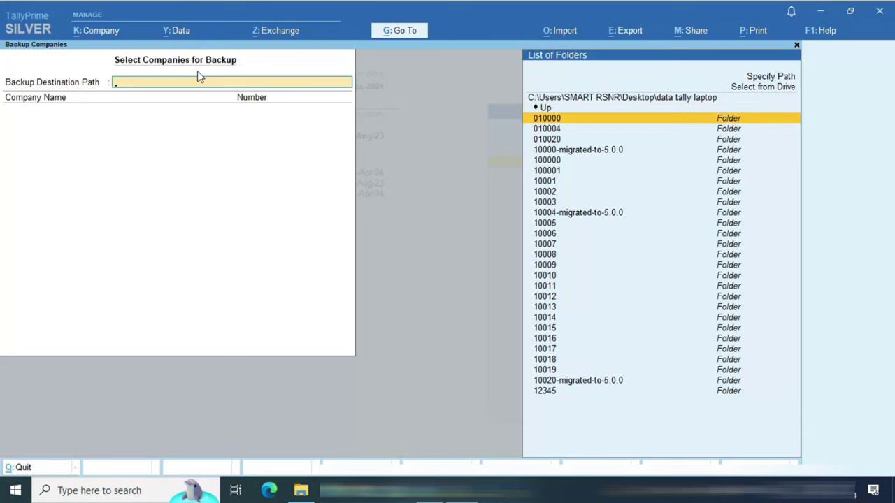
pyautogui.press('Down')
pyautogui.press('Down')
pyautogui.press('Down')
pyautogui.press('Down')
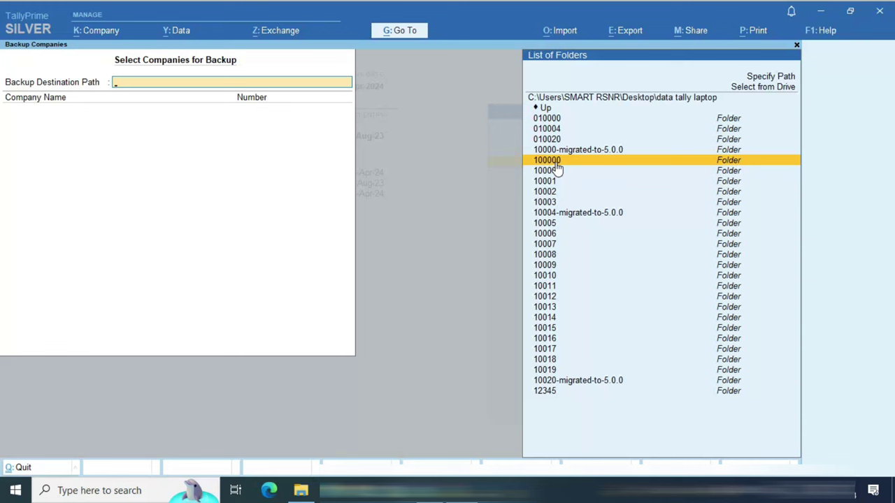
pyautogui.press('Return')
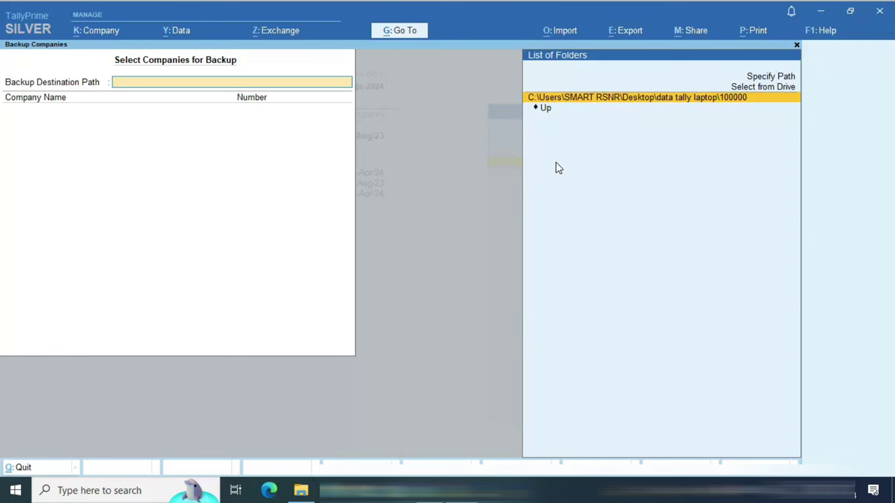
pyautogui.press('Return')
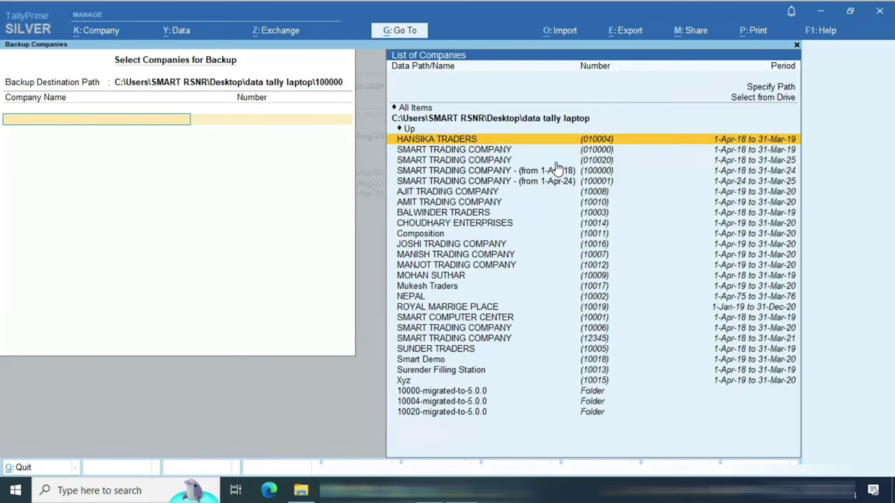
# - Add only SMART TRADING COMPANY - (from 1-Apr-18), number 100000, to the backup list and run the backup
pyautogui.press('Down')
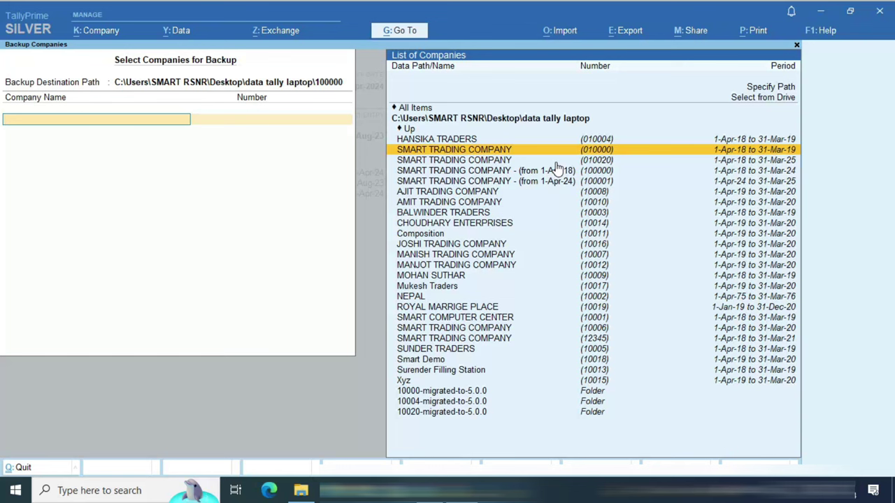
pyautogui.press('Down')
pyautogui.press('Down')
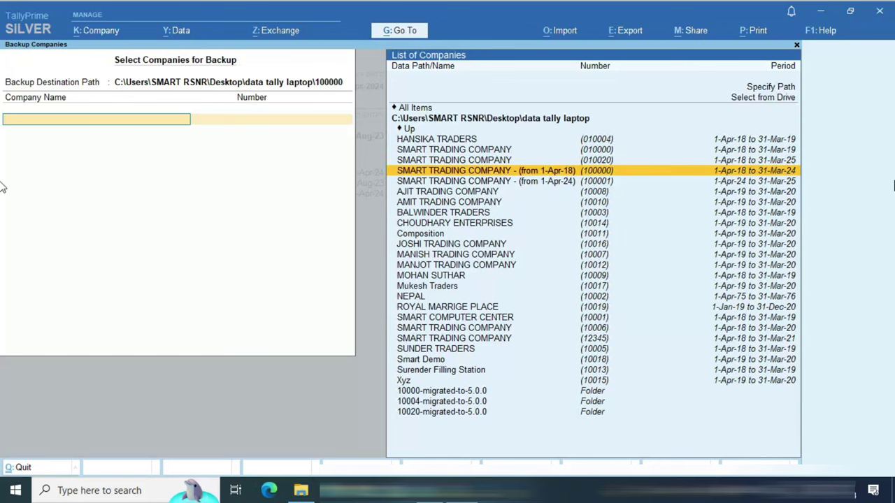
pyautogui.press('Return')
pyautogui.press('Up')
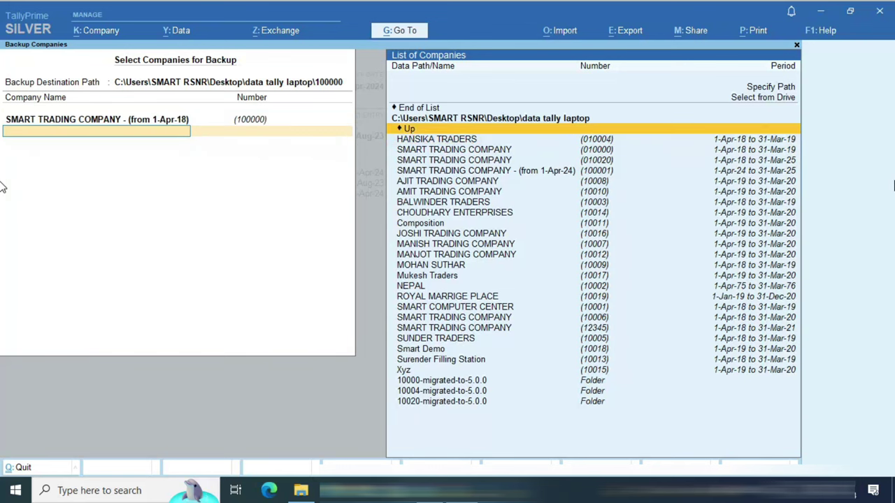
pyautogui.press('Return')
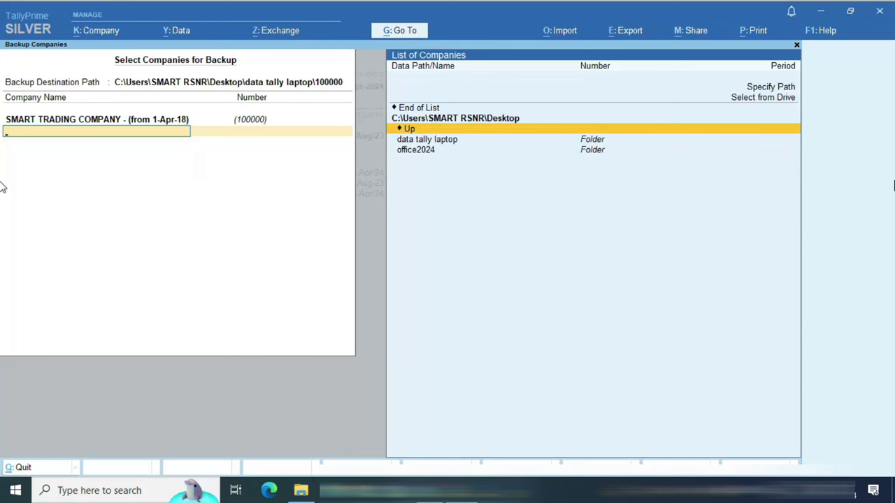
pyautogui.press('Up')
pyautogui.press('Up')
pyautogui.press('Return')
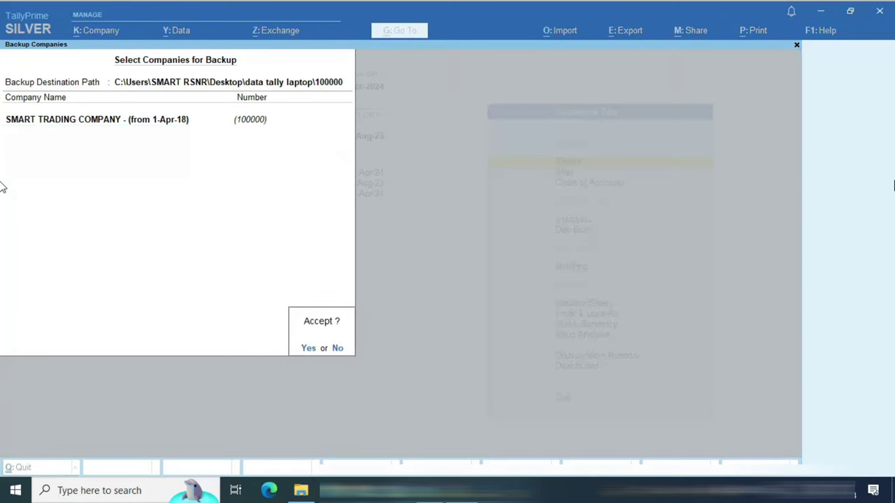
pyautogui.press('Return')
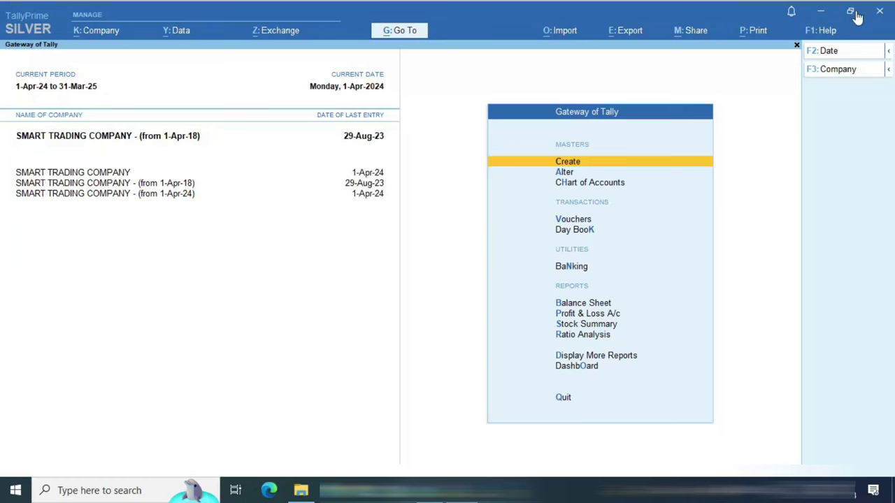
# - Switch from TallyPrime to the data tally laptop folder on the Desktop and open its 100000 subfolder in File Explorer
pyautogui.click(821, 11)
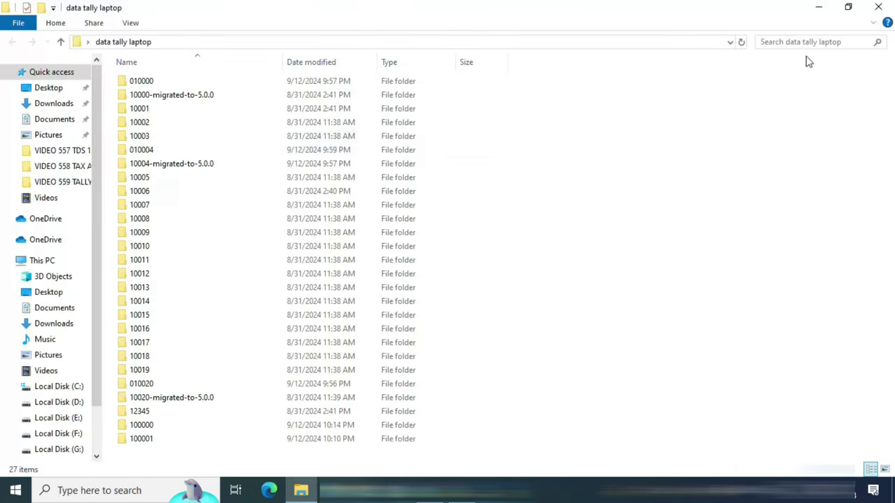
pyautogui.click(818, 8)
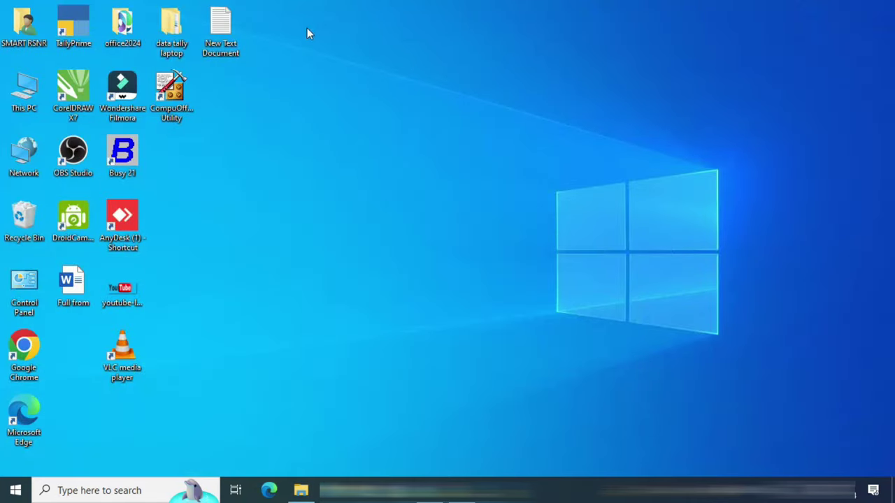
pyautogui.doubleClick(173, 28)
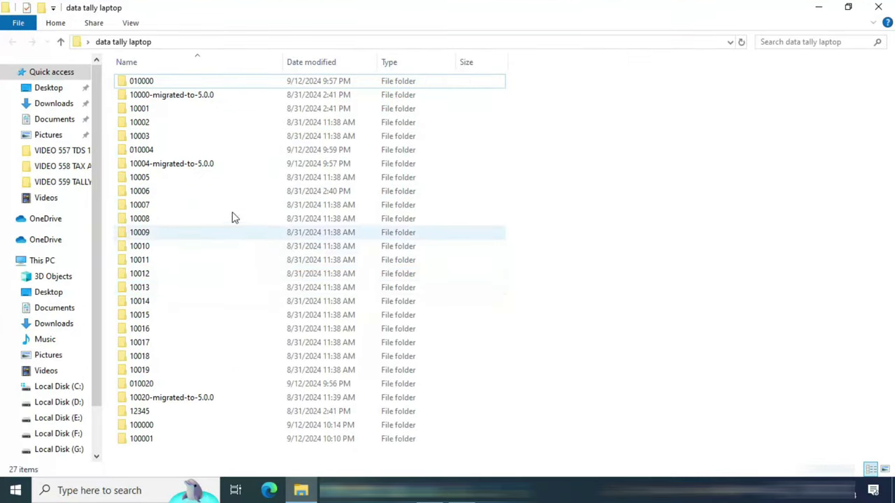
pyautogui.click(188, 125)
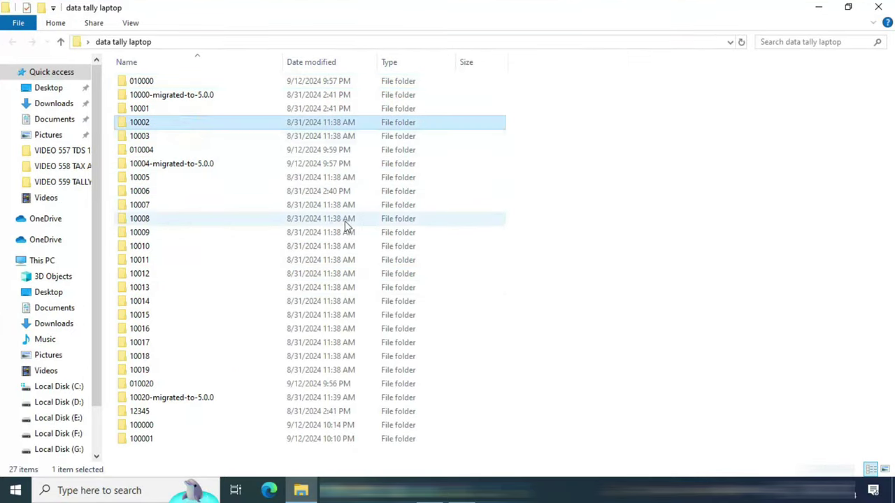
pyautogui.press('Down')
pyautogui.press('Down')
pyautogui.press('Down')
pyautogui.press('Down')
pyautogui.press('Down')
pyautogui.press('Down')
pyautogui.press('Down')
pyautogui.press('Down')
pyautogui.press('Down')
pyautogui.press('Down')
pyautogui.press('Down')
pyautogui.press('Down')
pyautogui.press('Down')
pyautogui.press('Down')
pyautogui.press('Down')
pyautogui.press('Down')
pyautogui.press('Down')
pyautogui.press('Down')
pyautogui.press('Down')
pyautogui.press('Down')
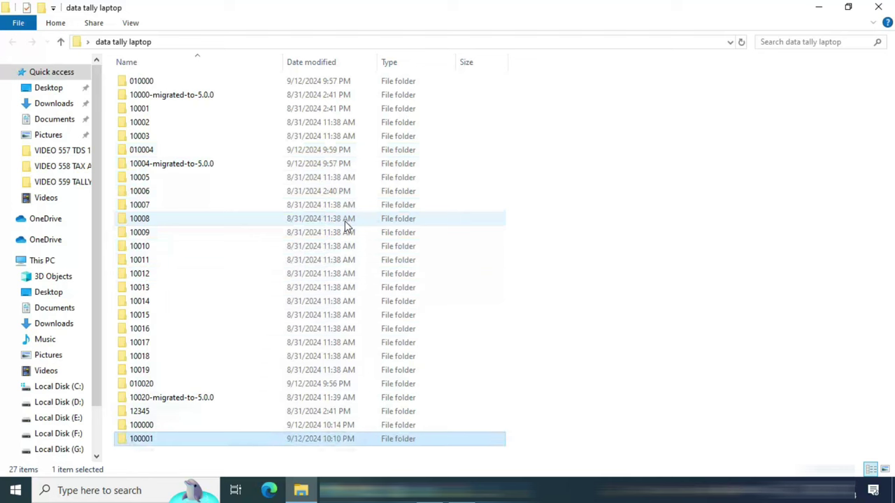
pyautogui.press('Up')
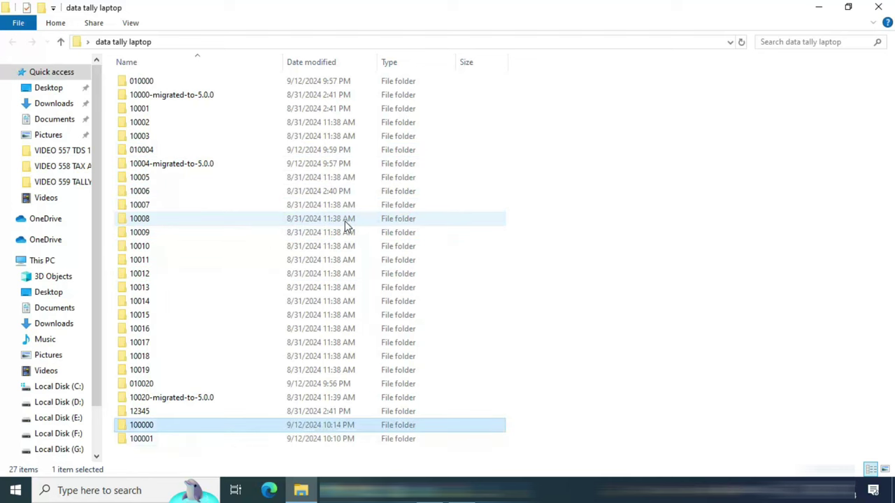
pyautogui.doubleClick(122, 427)
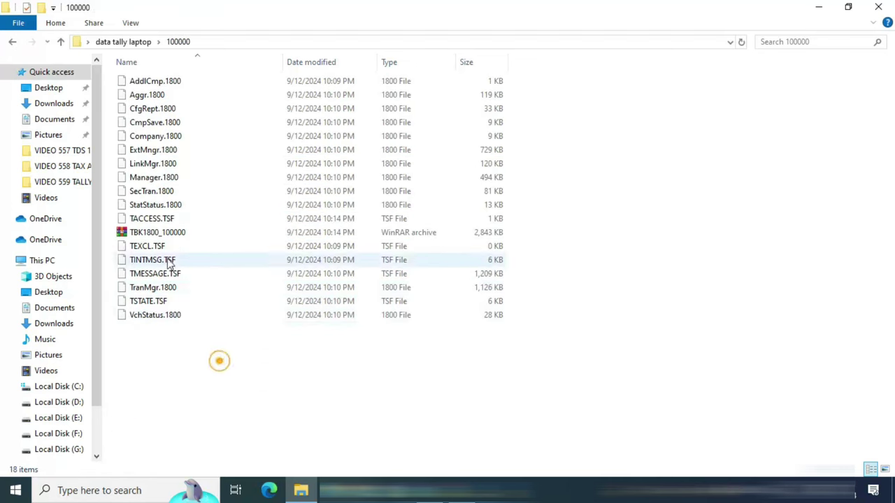
# - Copy the backup archive TBK1800_100000 from the 100000 folder to the Desktop
pyautogui.click(137, 238)
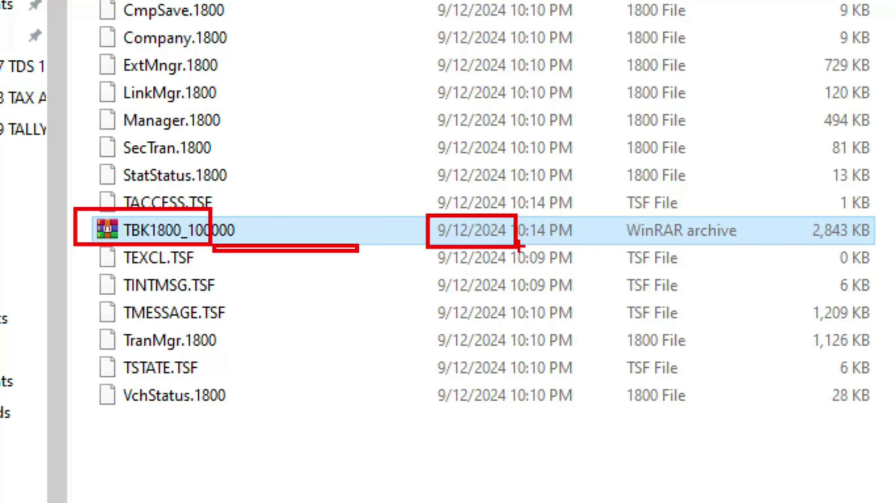
pyautogui.click(212, 339)
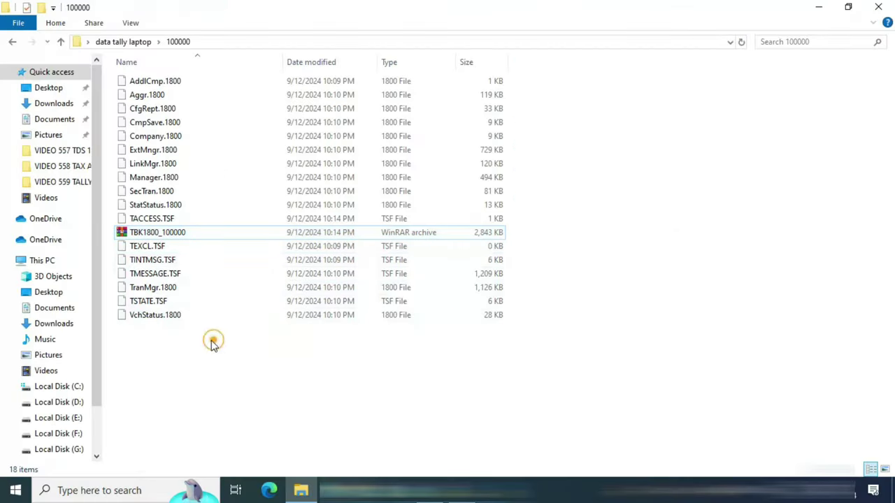
pyautogui.click(132, 236)
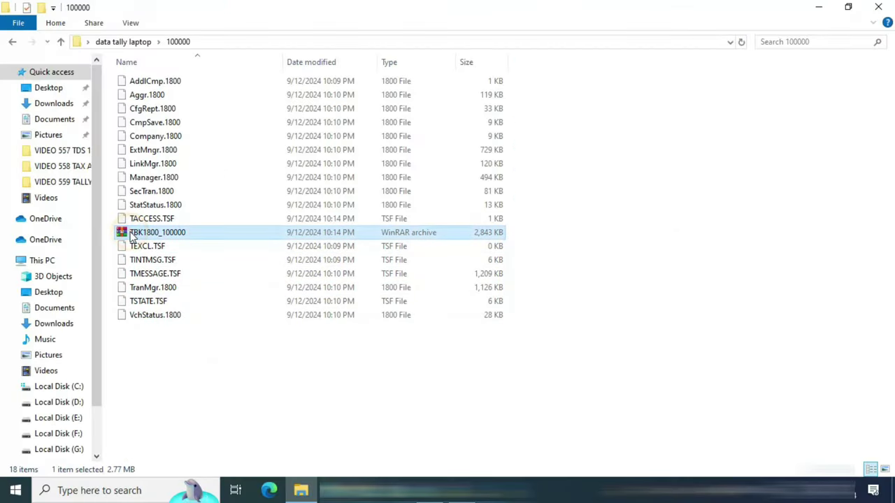
pyautogui.rightClick(132, 236)
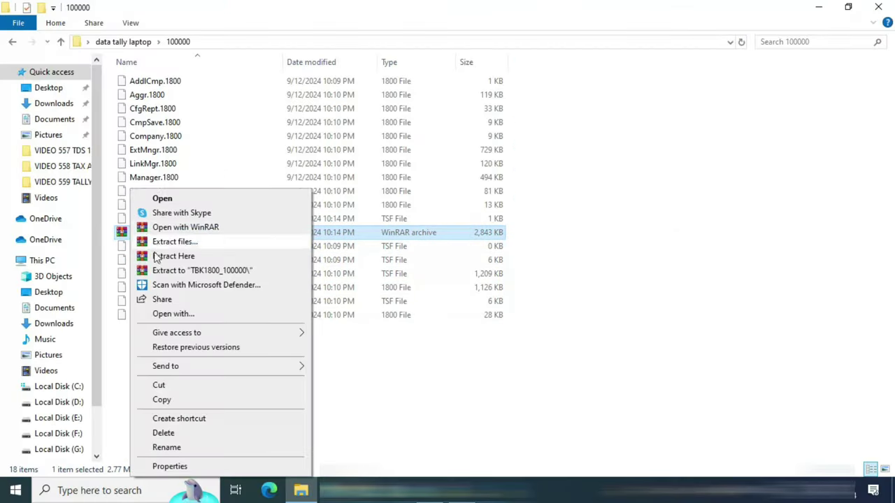
pyautogui.click(176, 398)
pyautogui.click(820, 10)
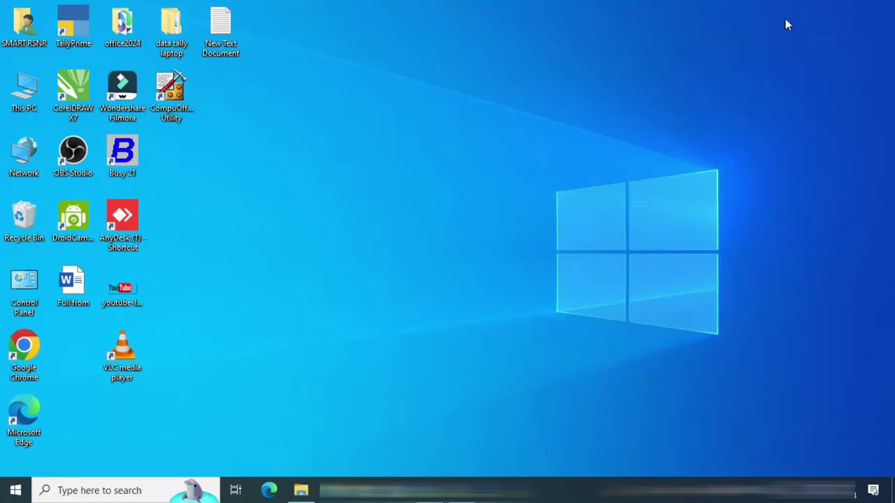
pyautogui.rightClick(433, 103)
pyautogui.click(466, 158)
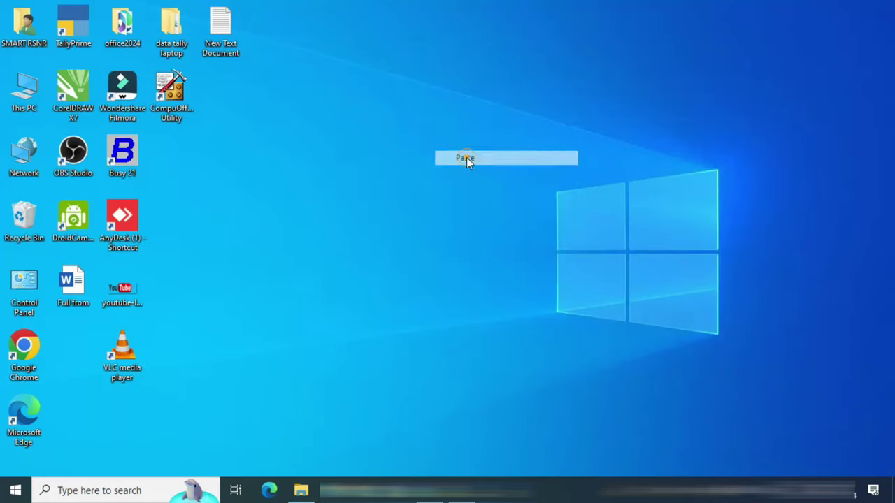
pyautogui.click(362, 101)
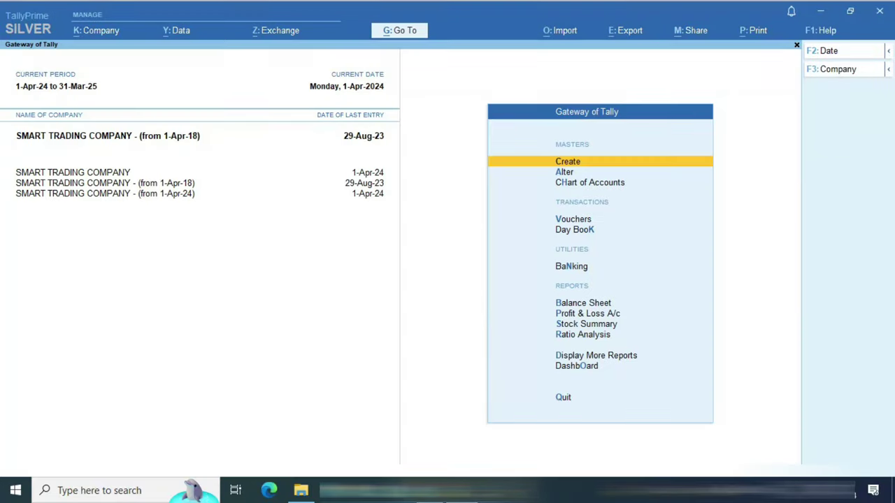
# - Quit TallyPrime and copy the 100000 folder from data tally laptop to the Desktop
pyautogui.press('Escape')
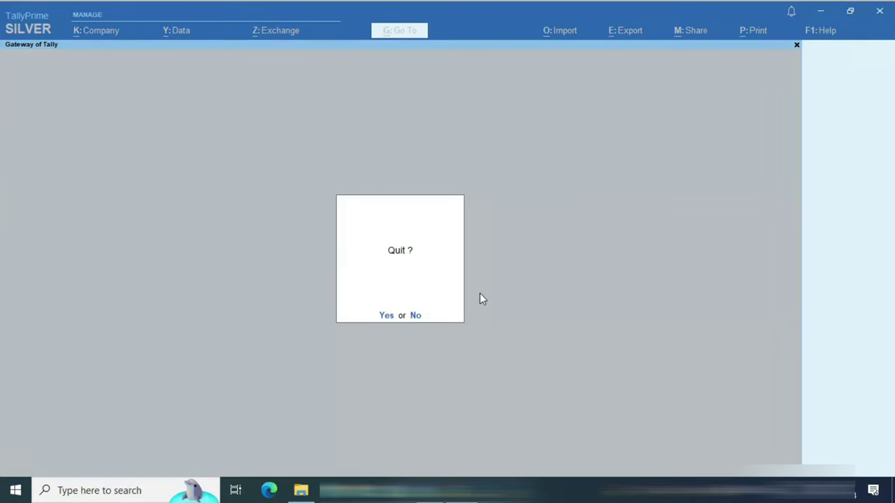
pyautogui.press('Return')
pyautogui.doubleClick(173, 29)
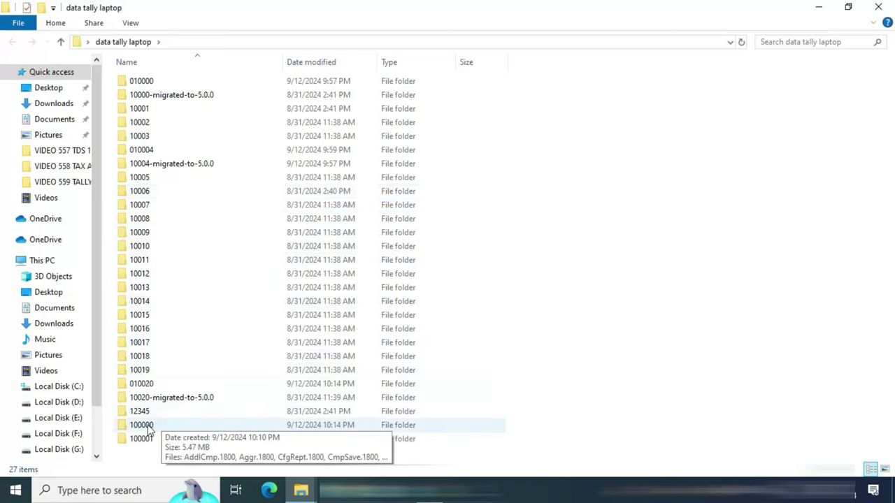
pyautogui.rightClick(124, 430)
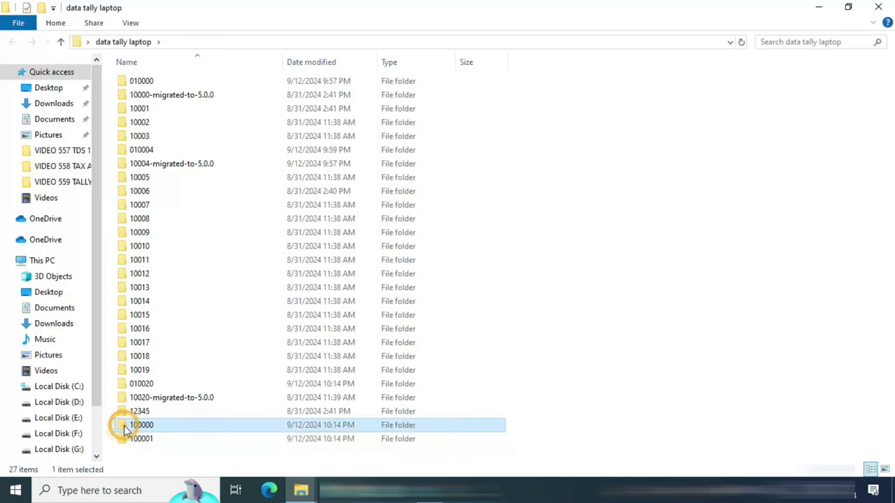
pyautogui.click(158, 335)
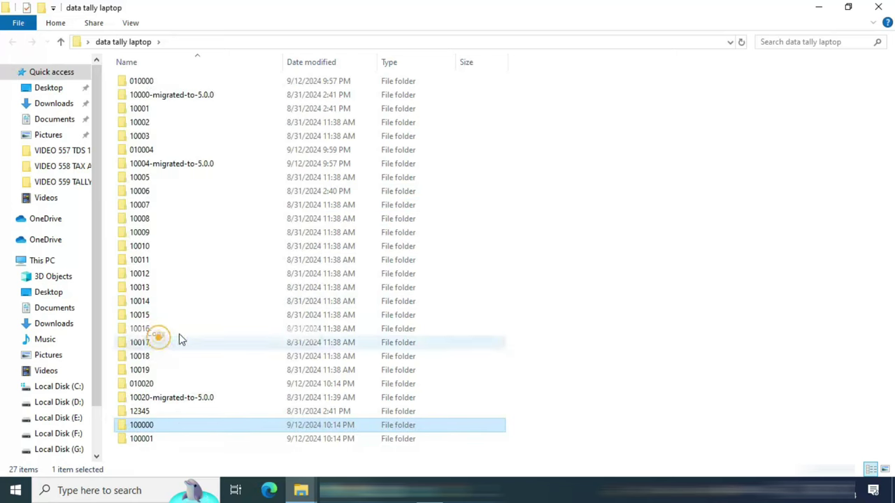
pyautogui.click(818, 7)
pyautogui.rightClick(453, 147)
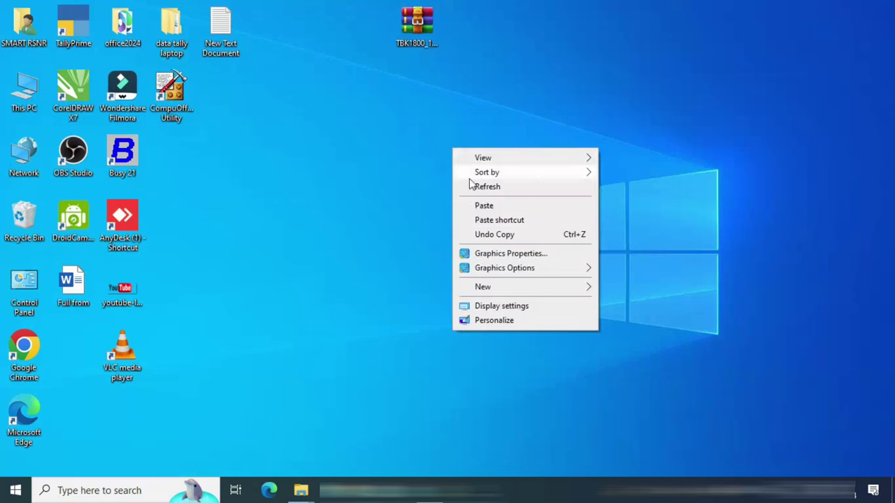
pyautogui.click(482, 205)
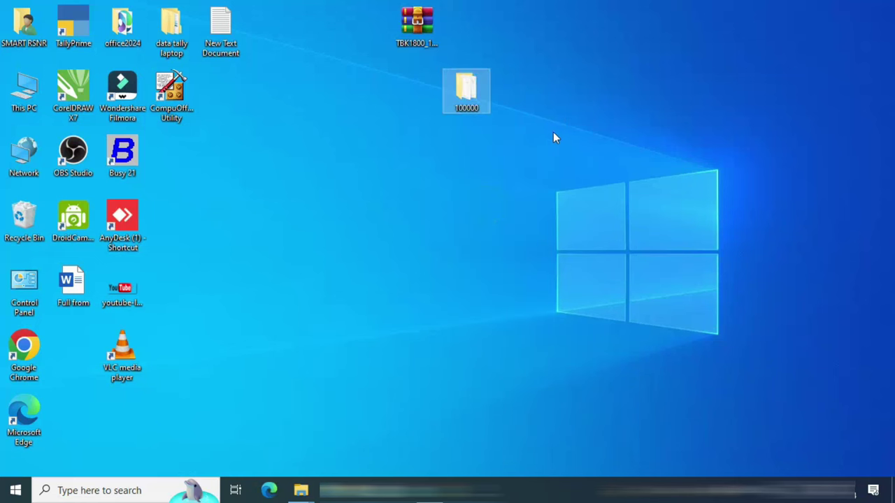
# - Delete the TBK1800_100000 archive from the Desktop copy of the 100000 folder and close that folder
pyautogui.doubleClick(470, 86)
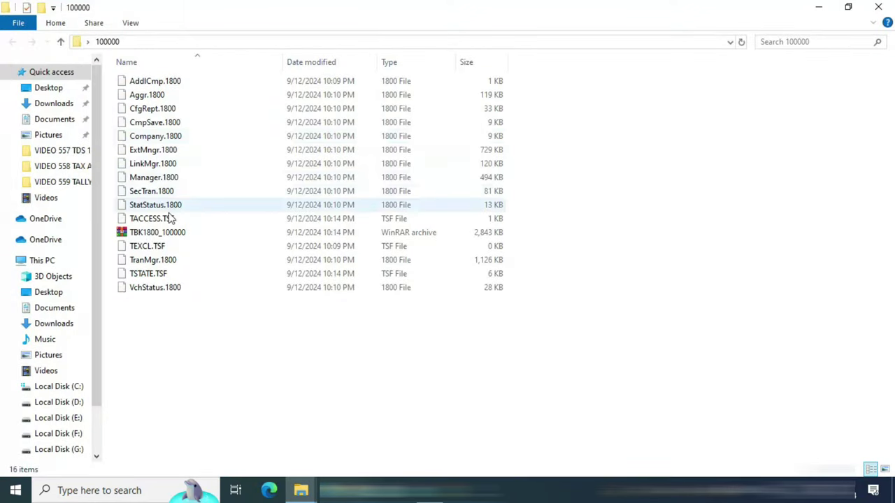
pyautogui.click(121, 232)
pyautogui.press('Delete')
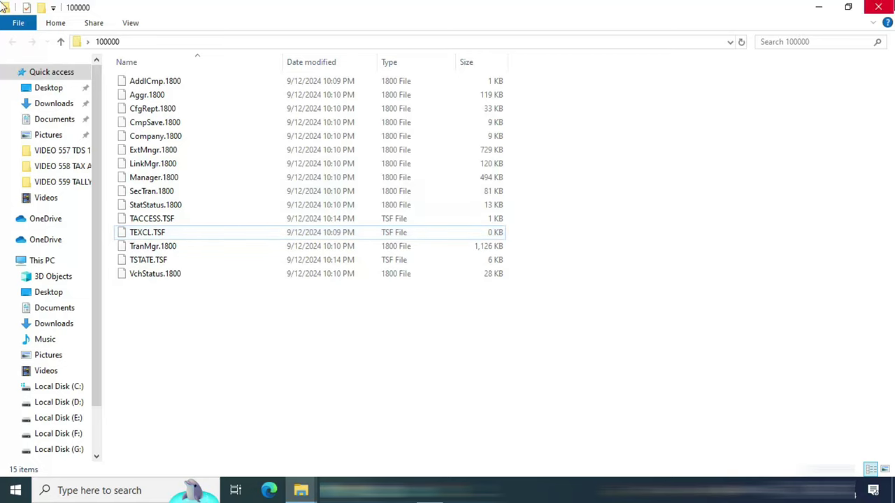
pyautogui.click(878, 7)
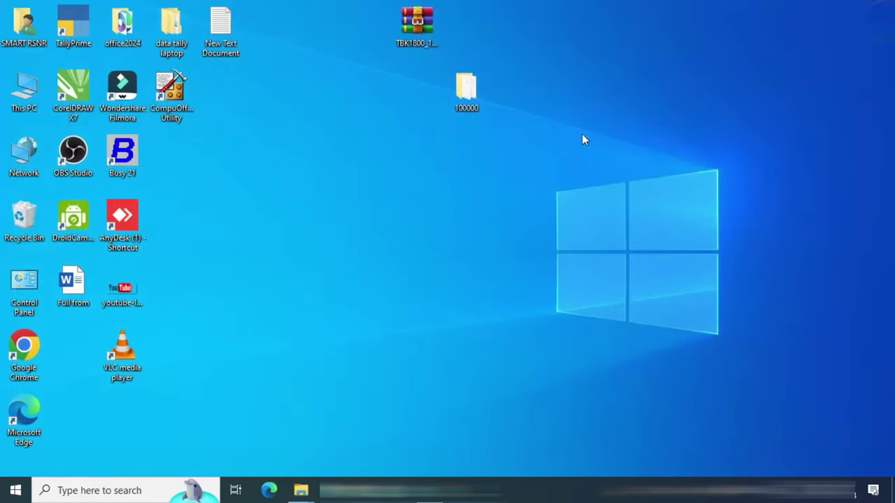
# - Compress the Desktop 100000 folder into a zipped folder and place the archive beside the TBK1800_100000 backup
pyautogui.rightClick(467, 89)
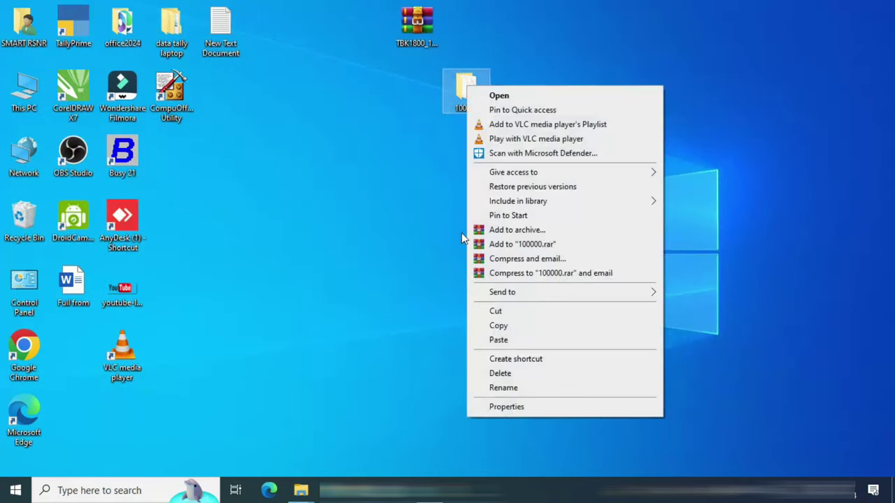
pyautogui.moveTo(594, 294)
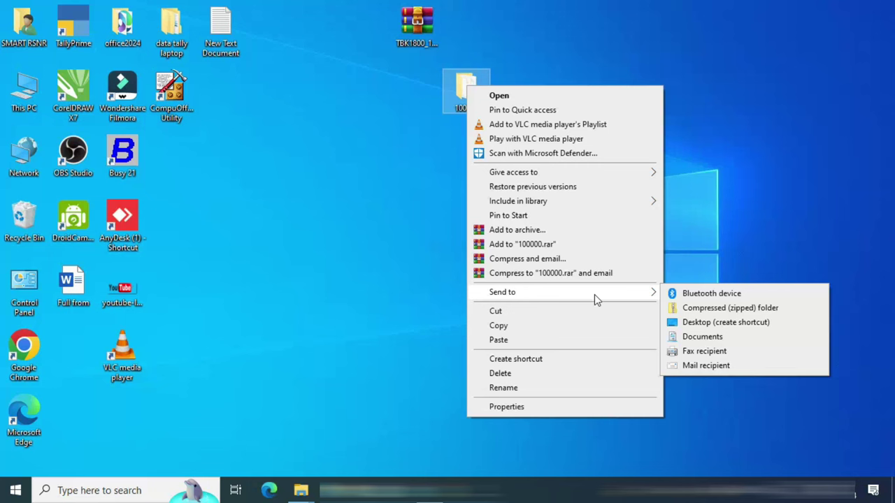
pyautogui.click(714, 308)
pyautogui.click(409, 283)
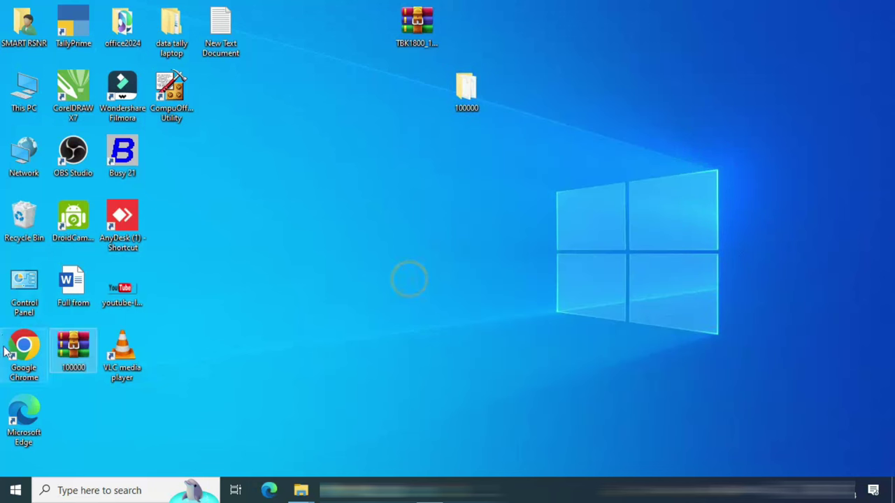
pyautogui.moveTo(73, 346); pyautogui.dragTo(506, 25)
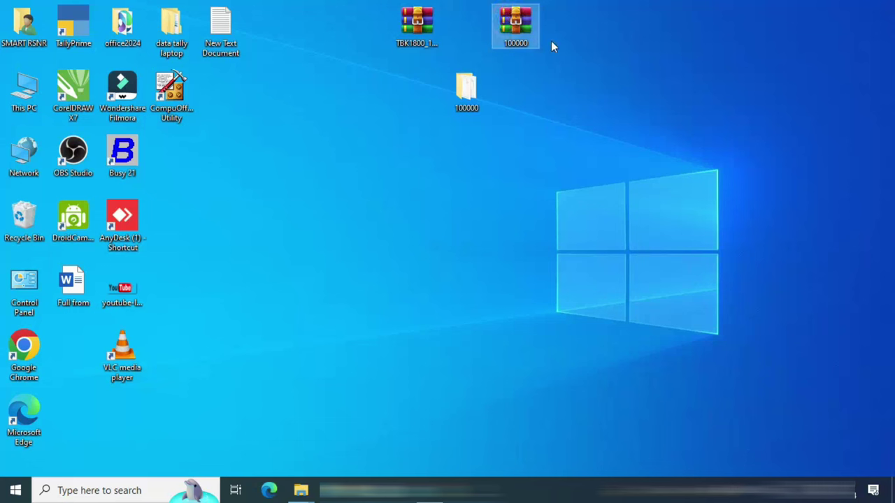
# - Rename the zipped 100000 archive on the Desktop as 100000 SMART TRADING COMPANY
pyautogui.press('F2')
pyautogui.press('End')
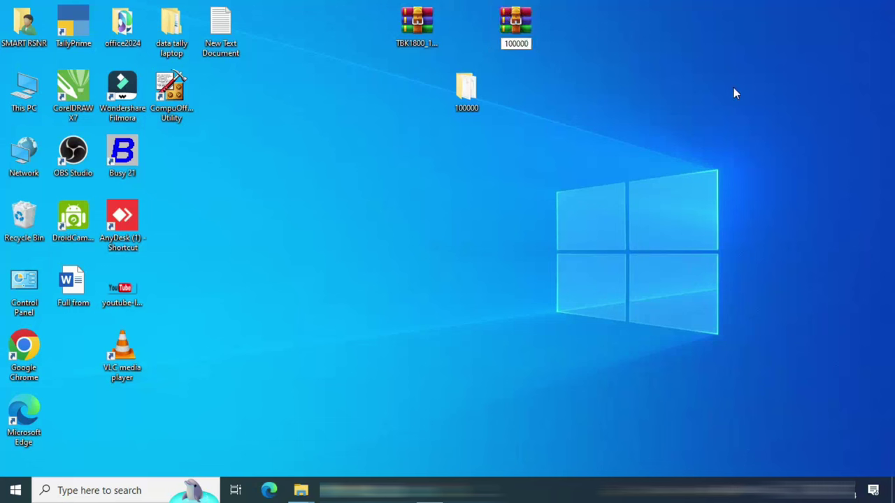
pyautogui.write('s')
pyautogui.press('BackSpace')
pyautogui.press('BackSpace')
pyautogui.write('SMART')
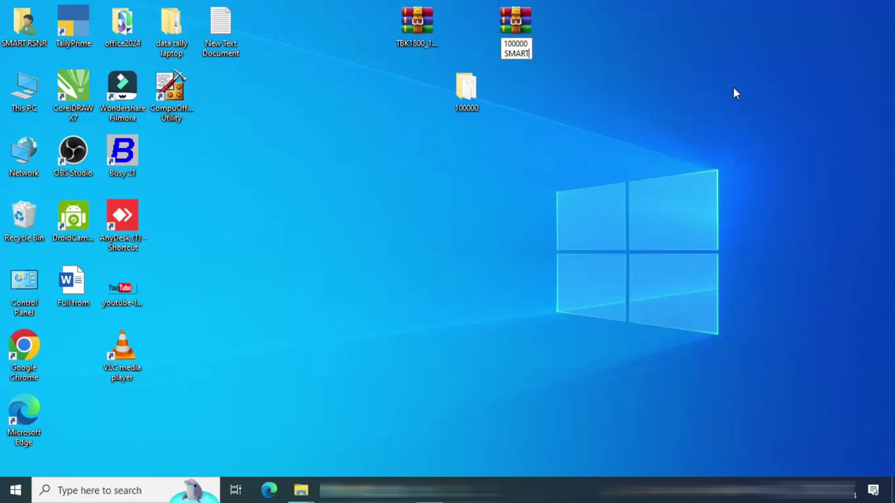
pyautogui.write(' TRADING COMPANY')
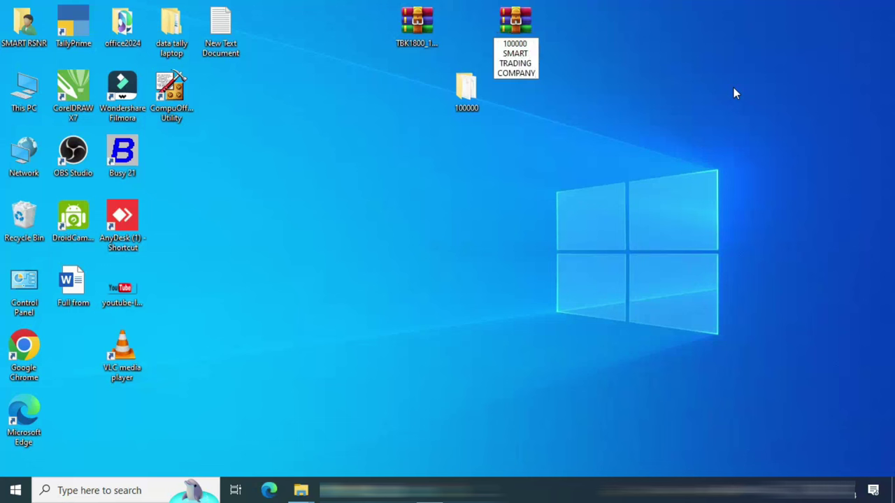
pyautogui.press('Return')
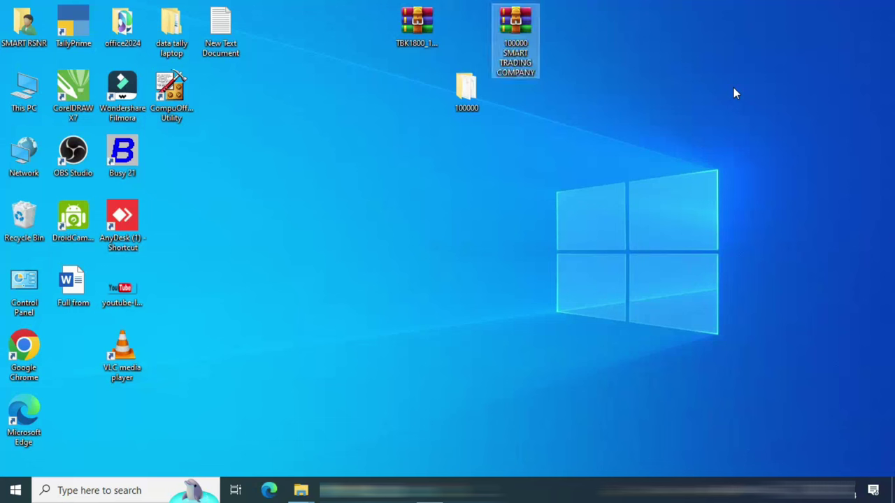
# - Rename the TBK1800_100000 backup archive on the Desktop as TBK1800_100000 SMART TRADING COMPANY
pyautogui.click(417, 29)
pyautogui.press('F2')
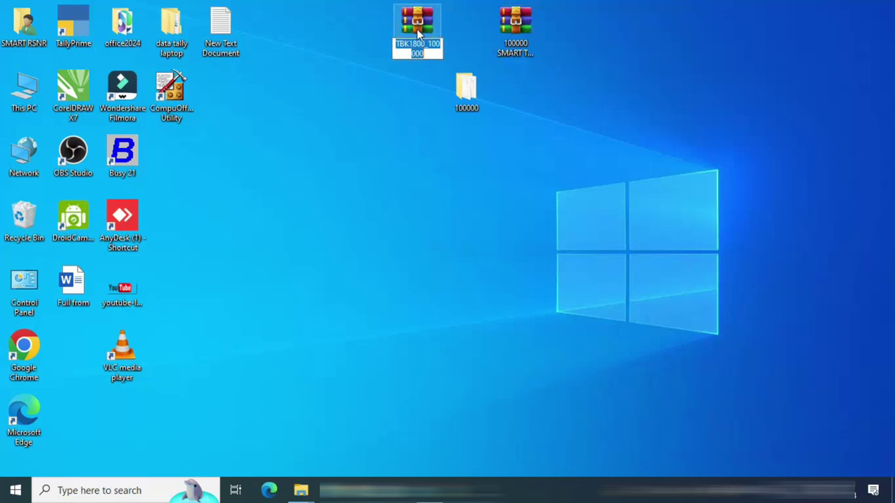
pyautogui.write('ART')
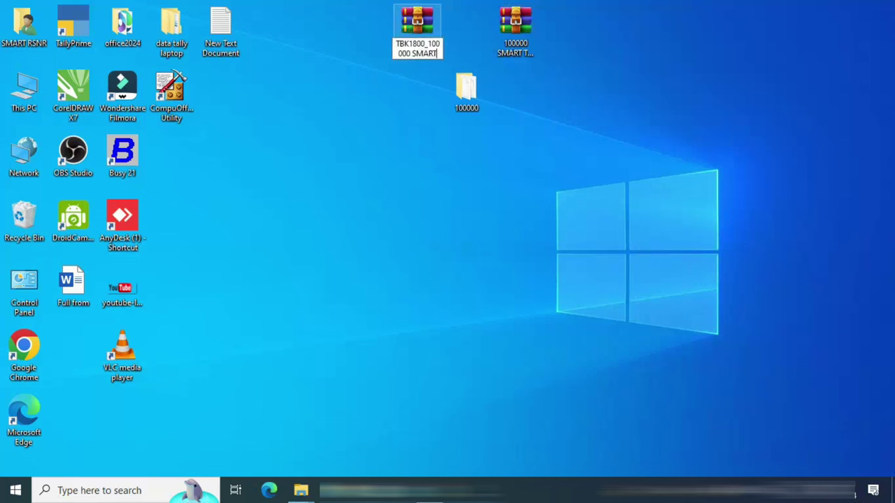
pyautogui.write(' TRADING COMPANY')
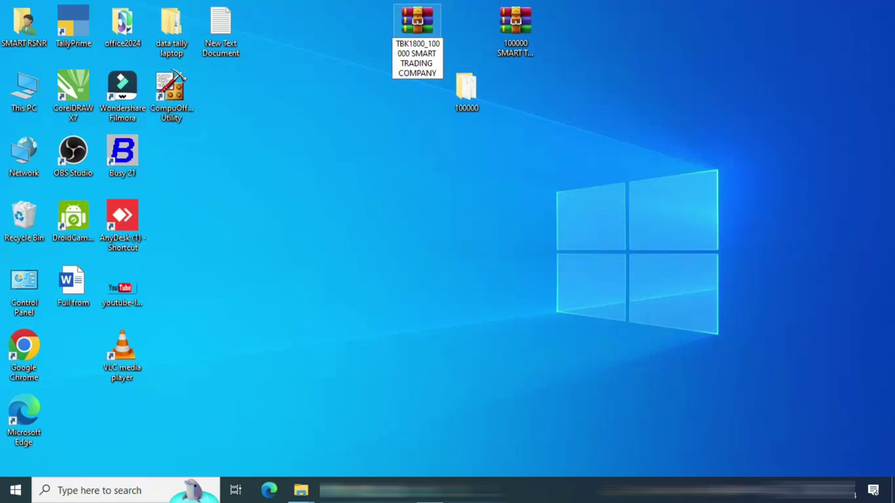
pyautogui.press('Return')
pyautogui.click(448, 26)
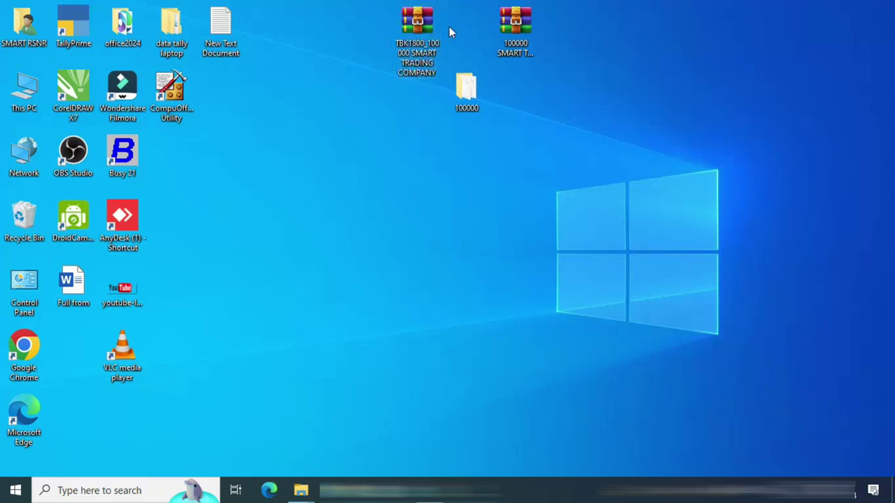
# - Rearrange the two Desktop archives so 100000 SMART TRADING COMPANY comes before TBK1800_100000 SMART TRADING COMPANY, with a gap between them
pyautogui.moveTo(425, 25); pyautogui.dragTo(573, 24)
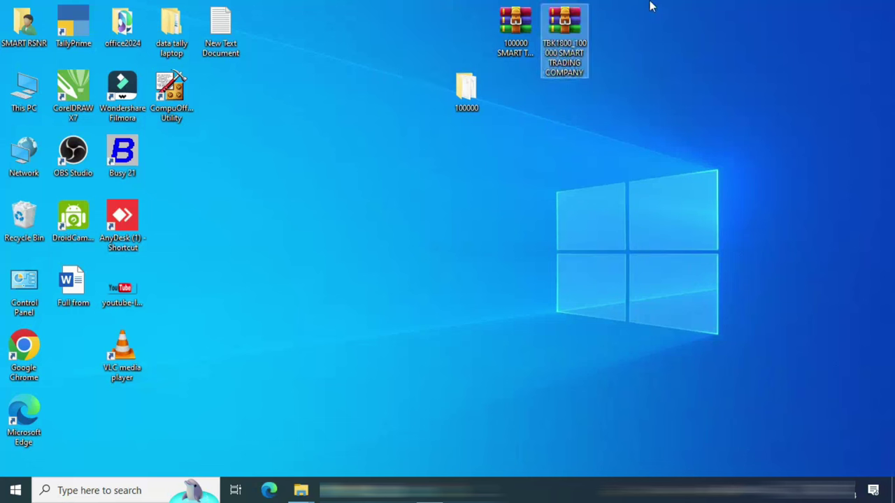
pyautogui.click(648, 13)
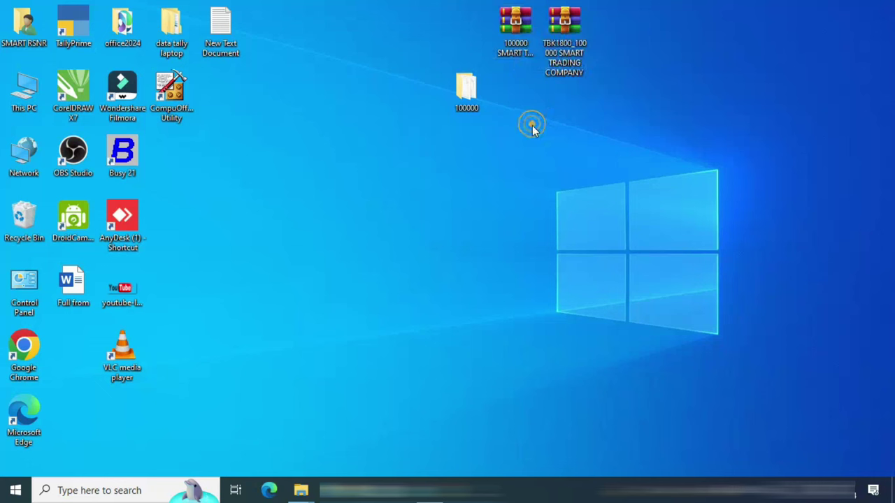
pyautogui.doubleClick(518, 28)
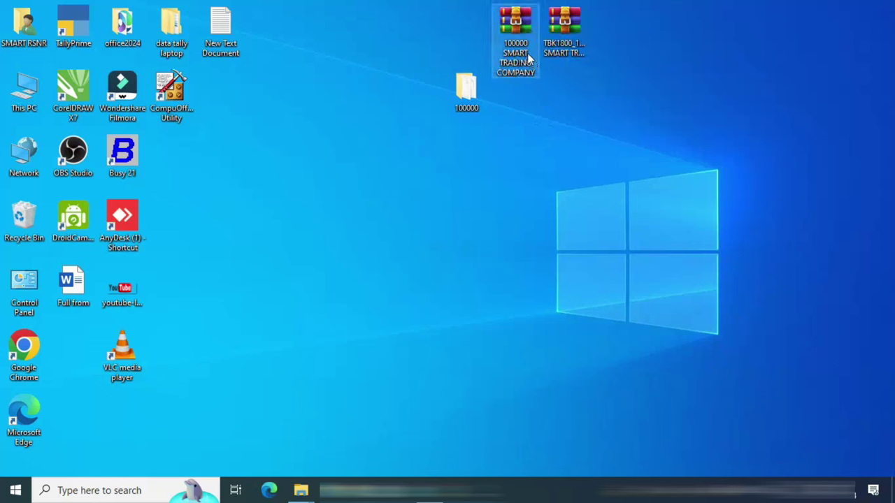
pyautogui.moveTo(512, 30); pyautogui.dragTo(416, 32)
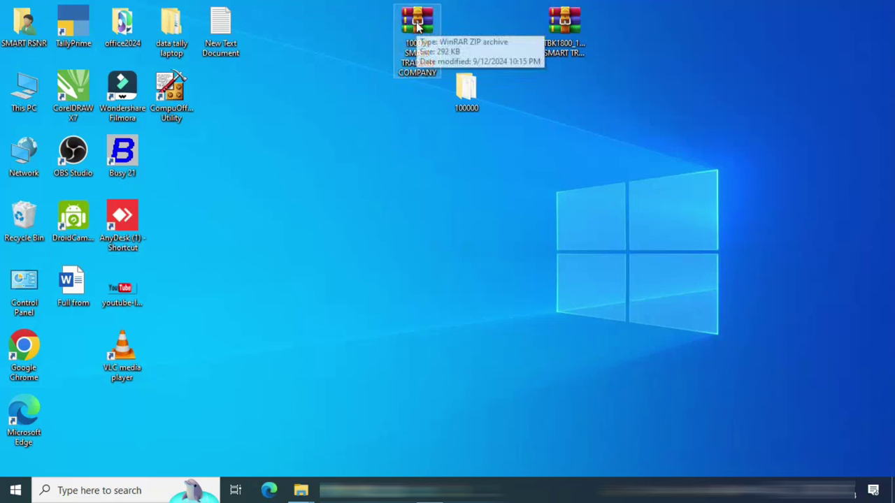
# - Extract the 100000 SMART TRADING COMPANY archive into a Desktop folder of the same name, place it in open space and check its contents
pyautogui.rightClick(417, 22)
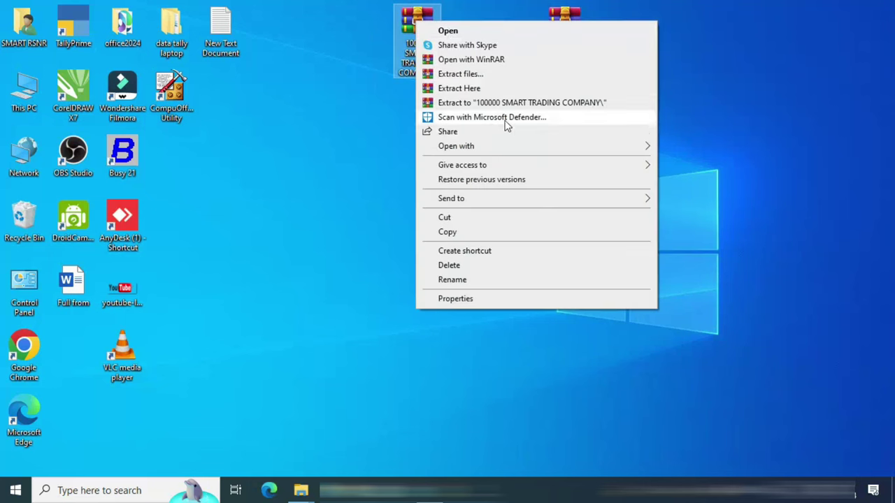
pyautogui.click(489, 103)
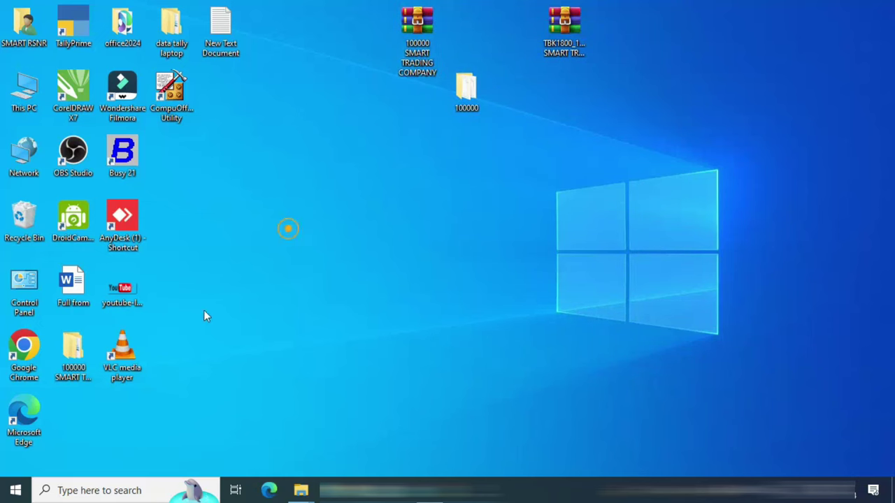
pyautogui.moveTo(77, 350); pyautogui.dragTo(325, 230)
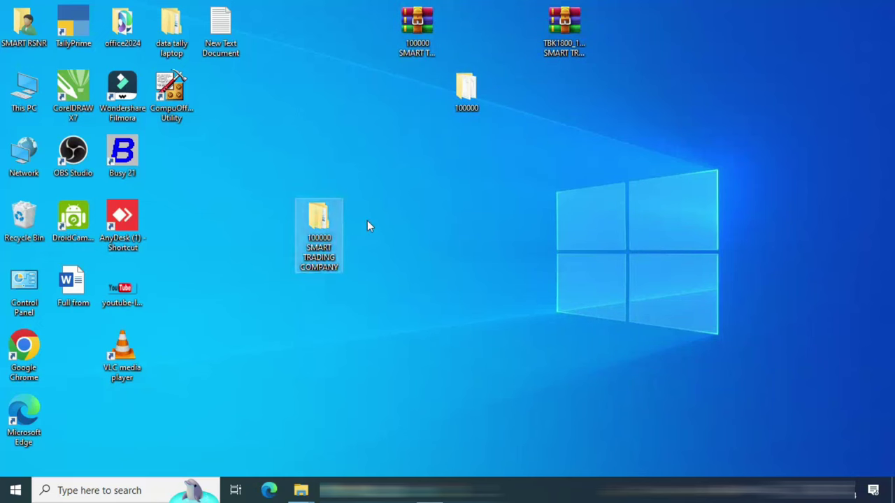
pyautogui.doubleClick(322, 222)
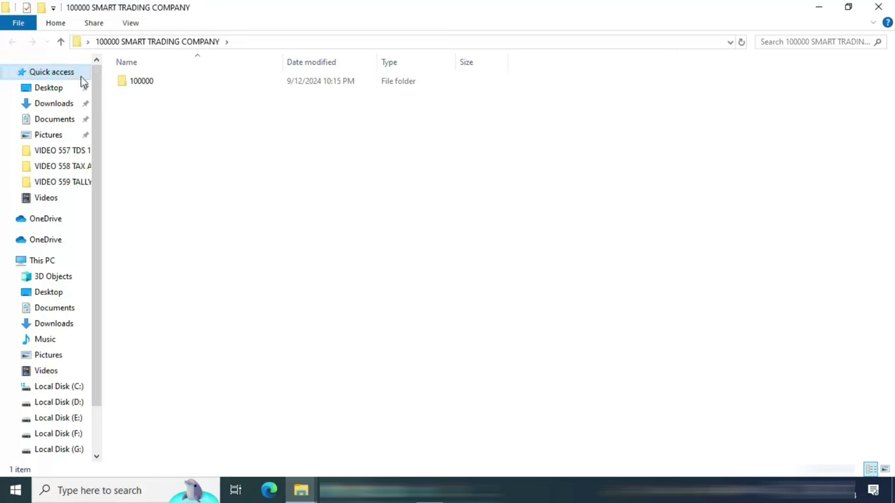
pyautogui.click(878, 7)
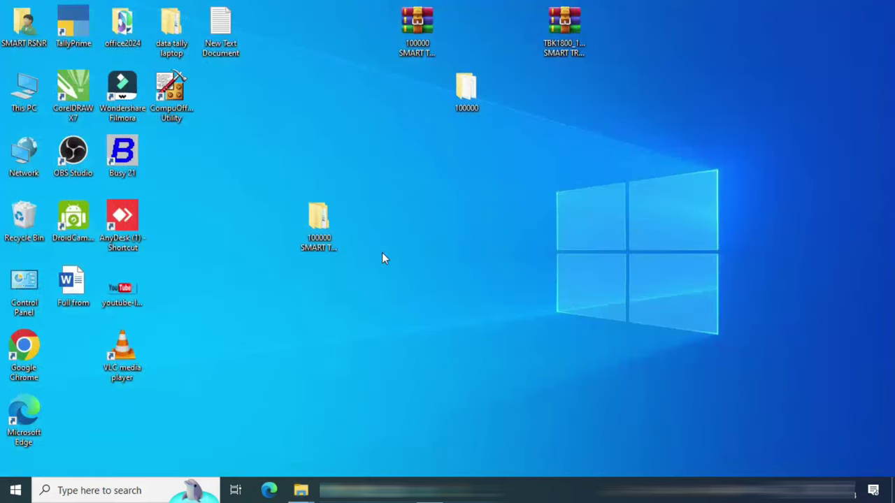
# - Rename the extracted Desktop folder as SMART TRADING COMPANY
pyautogui.press('F2')
pyautogui.press('Right')
pyautogui.press('Up')
pyautogui.press('Up')
pyautogui.press('Up')
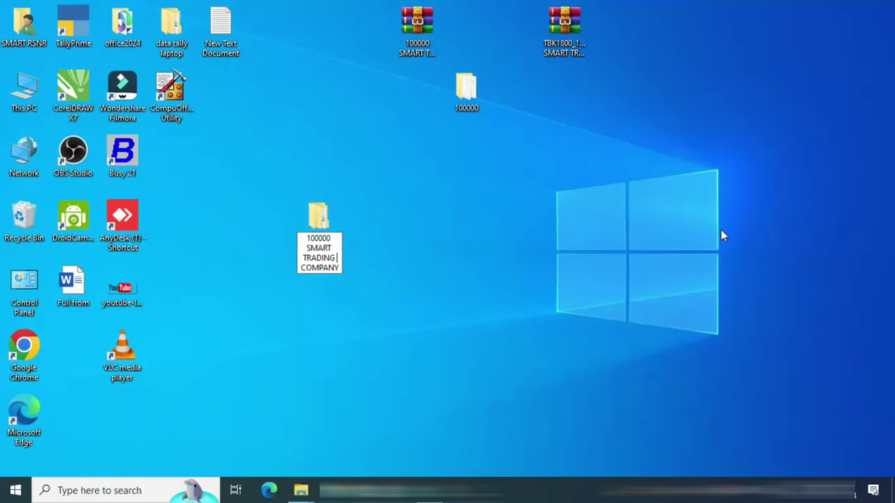
pyautogui.press('BackSpace')
pyautogui.press('BackSpace')
pyautogui.press('BackSpace')
pyautogui.press('BackSpace')
pyautogui.press('BackSpace')
pyautogui.press('BackSpace')
pyautogui.press('BackSpace')
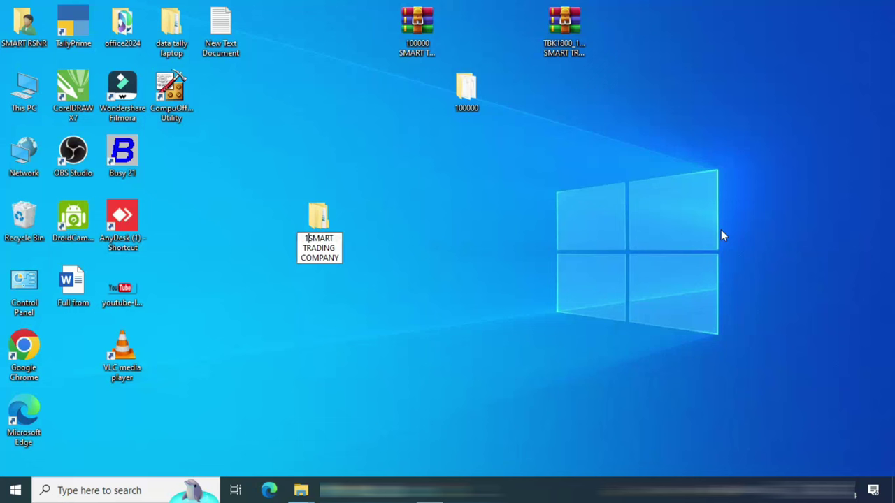
pyautogui.press('Return')
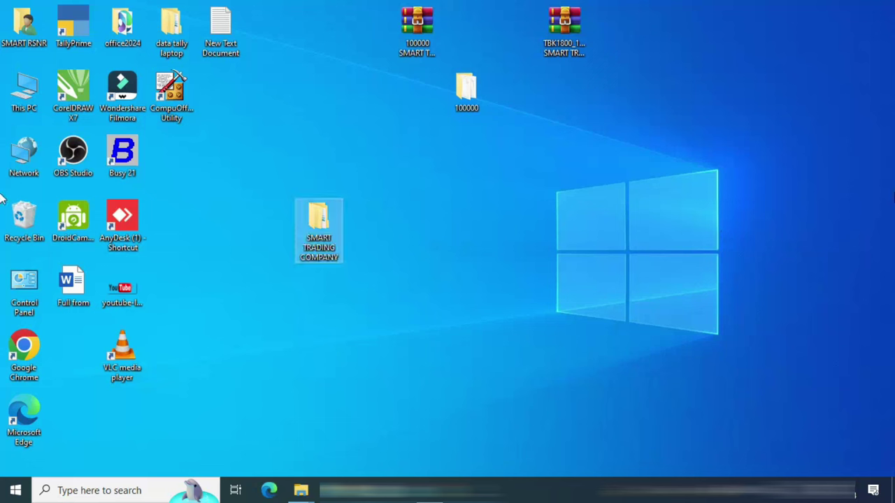
# - Open the company from the Desktop SMART TRADING COMPANY folder in TallyPrime, logging in with the administrator's username and password
pyautogui.moveTo(322, 221); pyautogui.dragTo(78, 21)
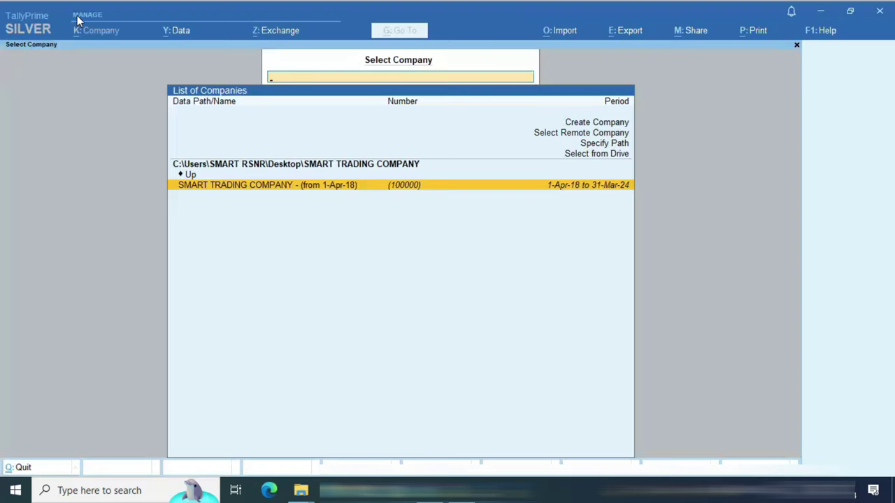
pyautogui.click(392, 192)
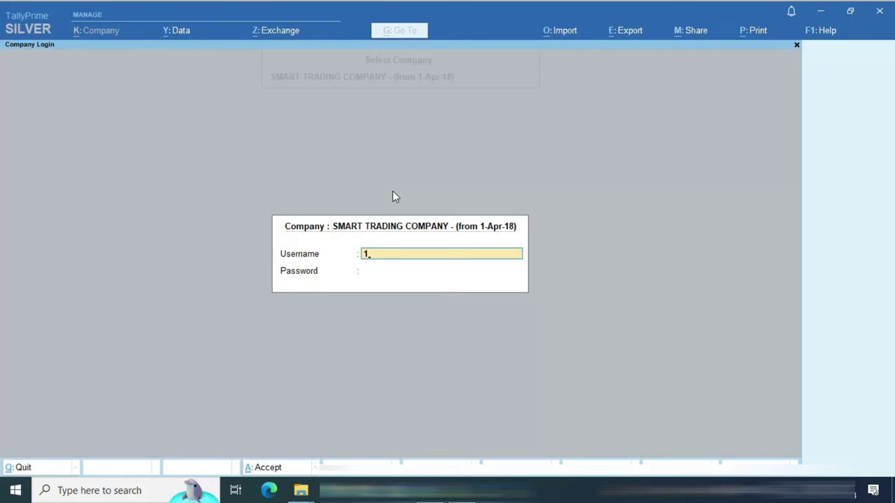
pyautogui.write('1')
pyautogui.press('Return')
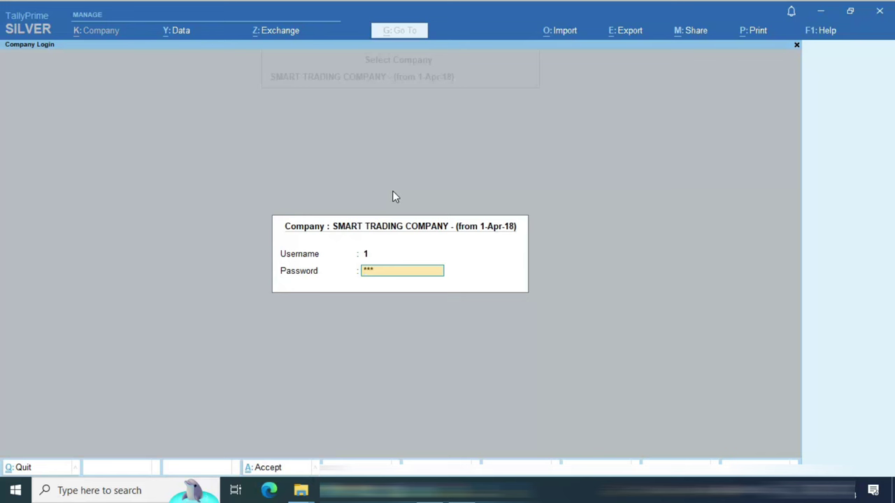
pyautogui.press('Return')
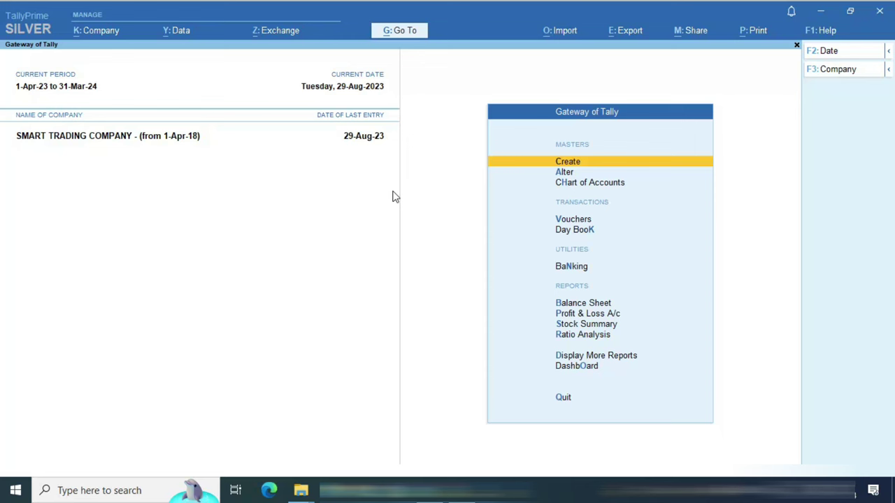
# - Set Control User Access to Company Data to No for SMART TRADING COMPANY, entering the current password, save the alteration and quit TallyPrime
pyautogui.click(98, 33)
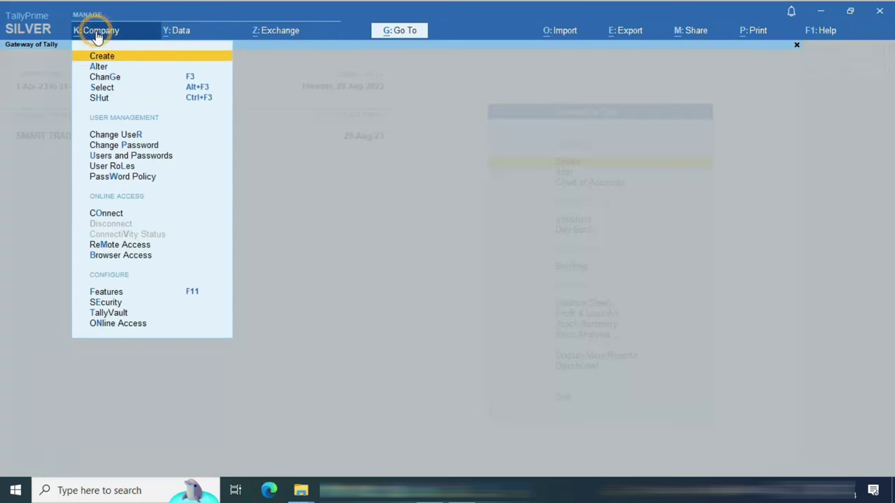
pyautogui.click(102, 67)
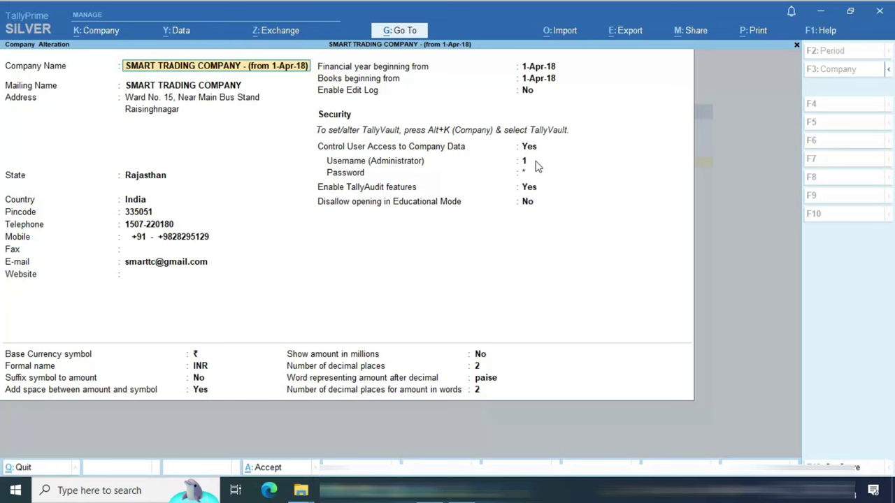
pyautogui.click(530, 148)
pyautogui.press('n')
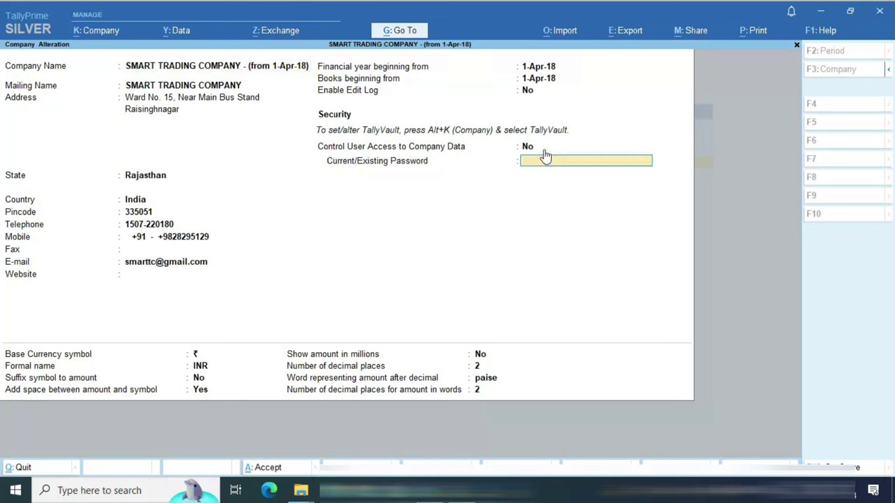
pyautogui.press('Return')
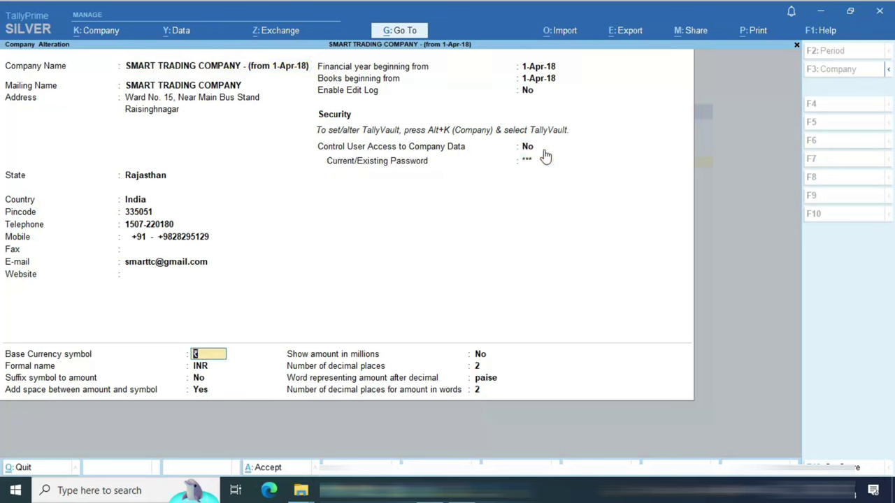
pyautogui.press('Return')
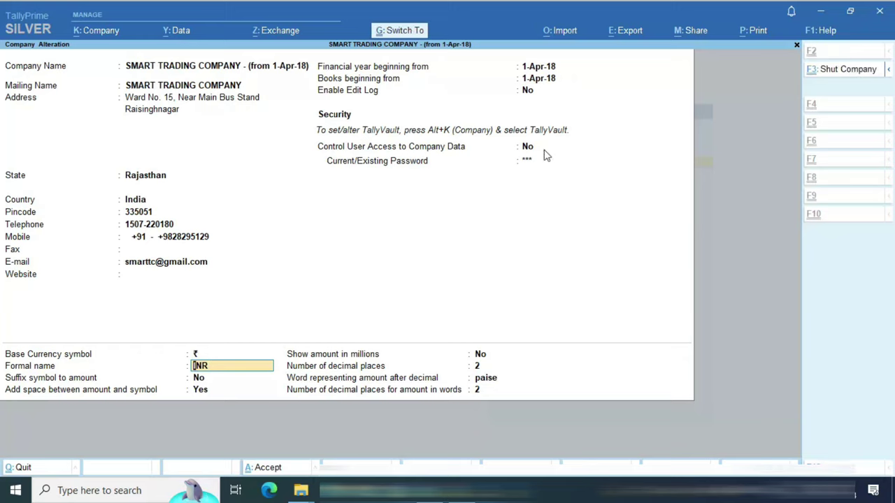
pyautogui.hotkey('ctrl', 'a')
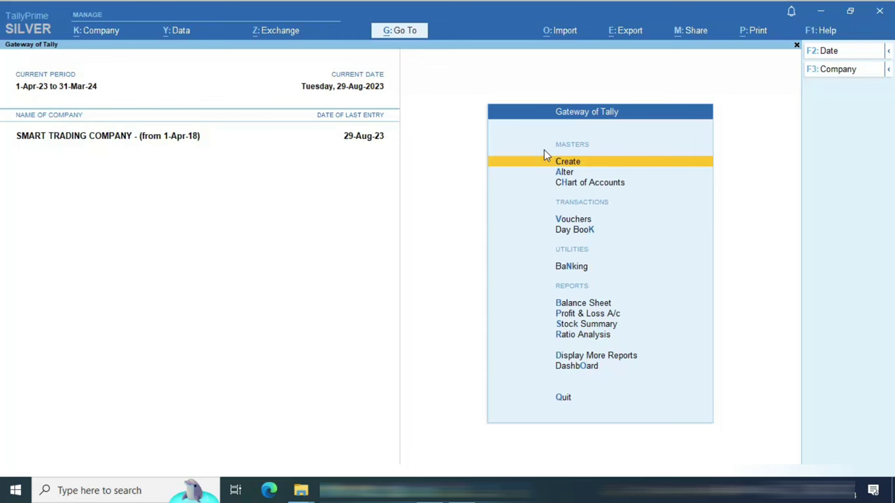
pyautogui.click(879, 11)
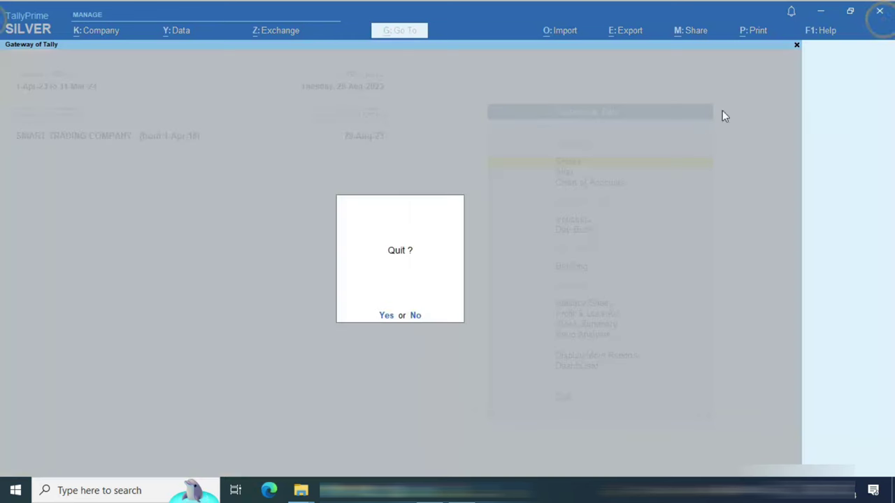
pyautogui.press('Return')
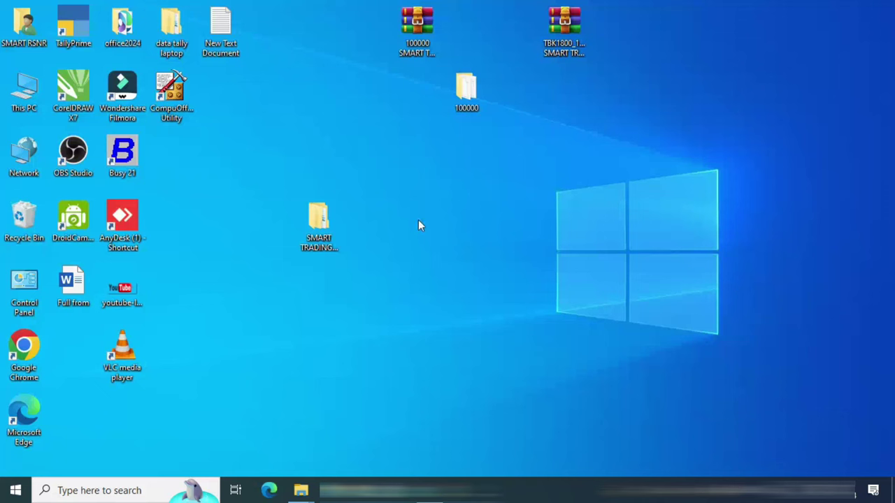
# - Reopen SMART TRADING COMPANY from its Desktop folder in TallyPrime to check whether a login is required, and quit
pyautogui.moveTo(320, 224); pyautogui.dragTo(84, 31)
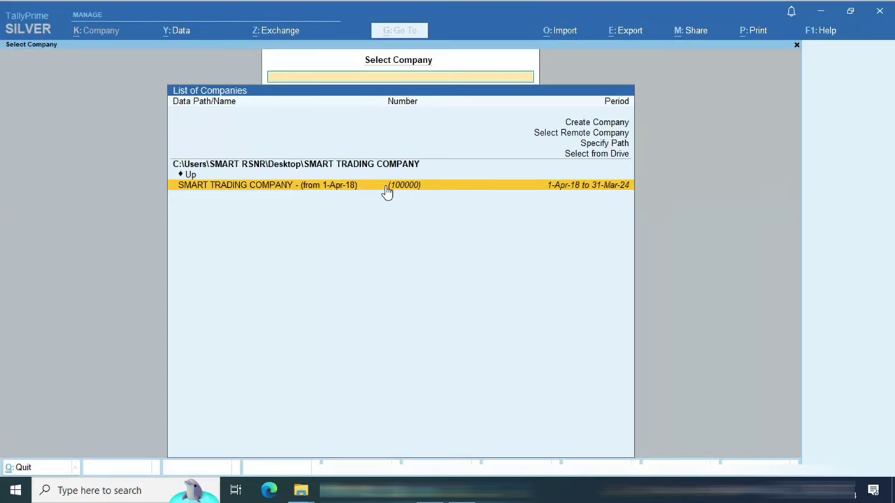
pyautogui.click(386, 185)
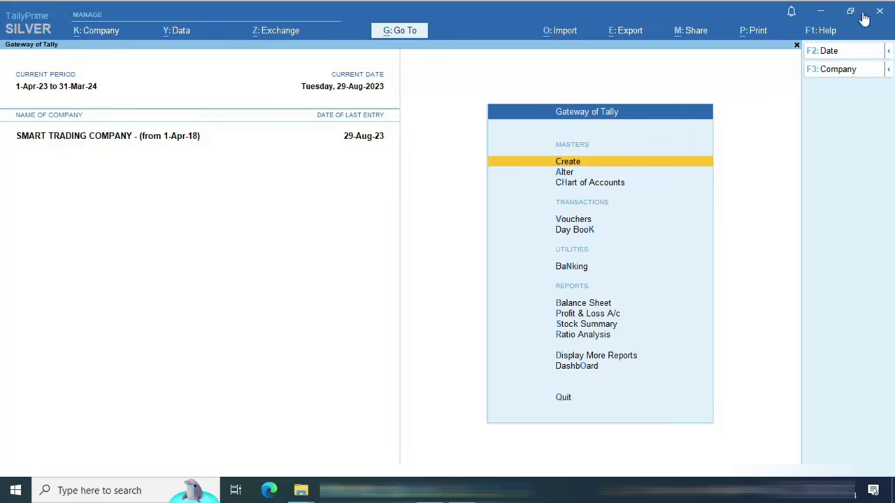
pyautogui.press('Escape')
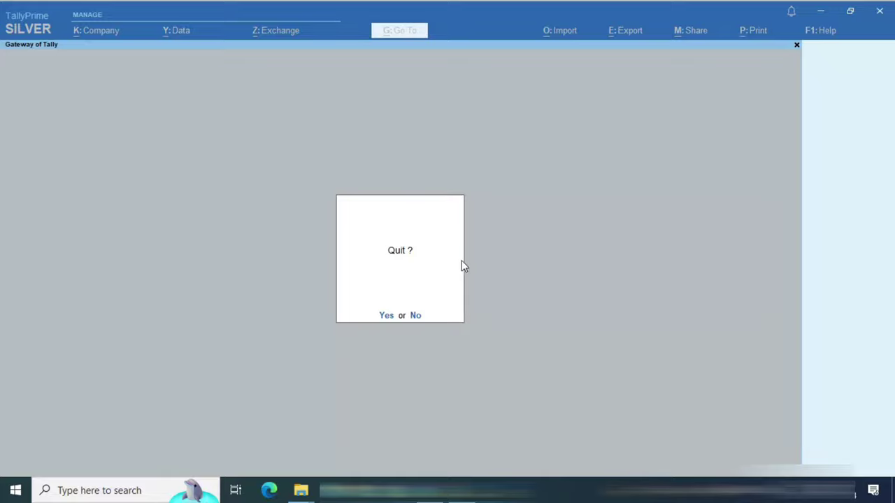
pyautogui.press('Return')
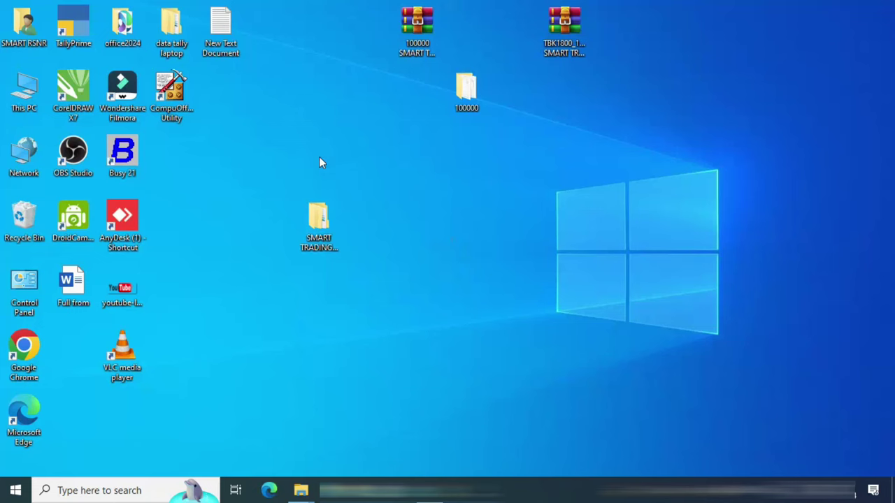
# - Look through the company data folders in the data tally laptop folder on the Desktop, and close it
pyautogui.doubleClick(172, 24)
pyautogui.scroll(-2, 293, 185)
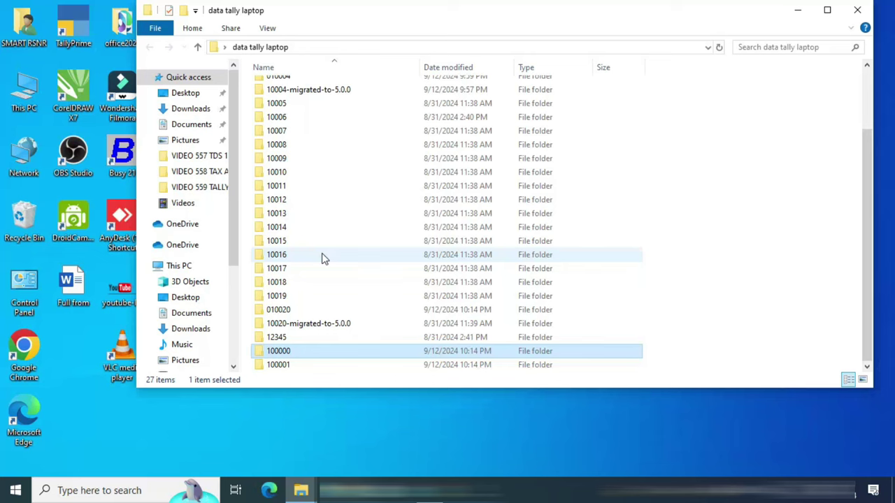
pyautogui.scroll(2, 324, 258)
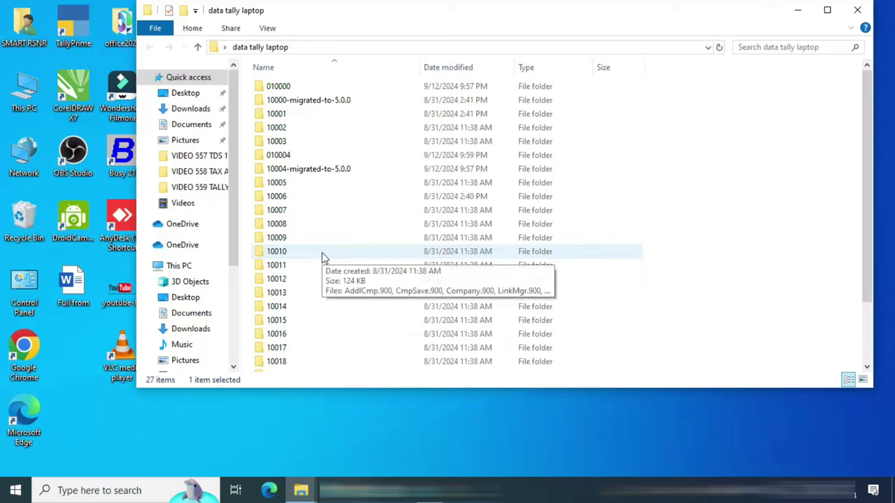
pyautogui.click(857, 10)
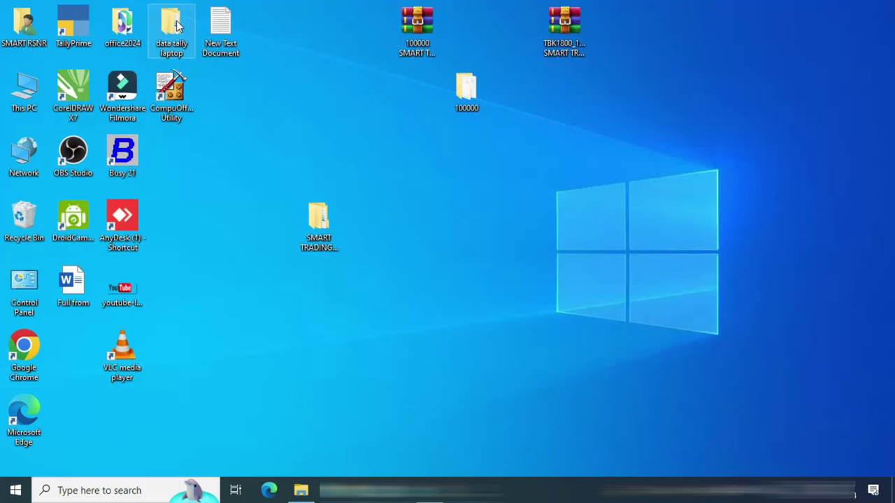